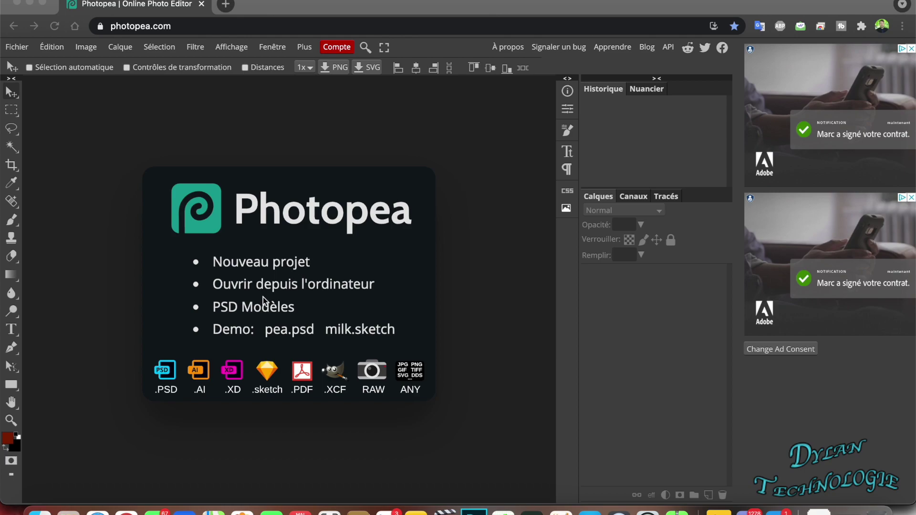
Step: Select the Text tool (DejaVu Sans Book, 24 px) and check its colour and size settings
click(181, 382)
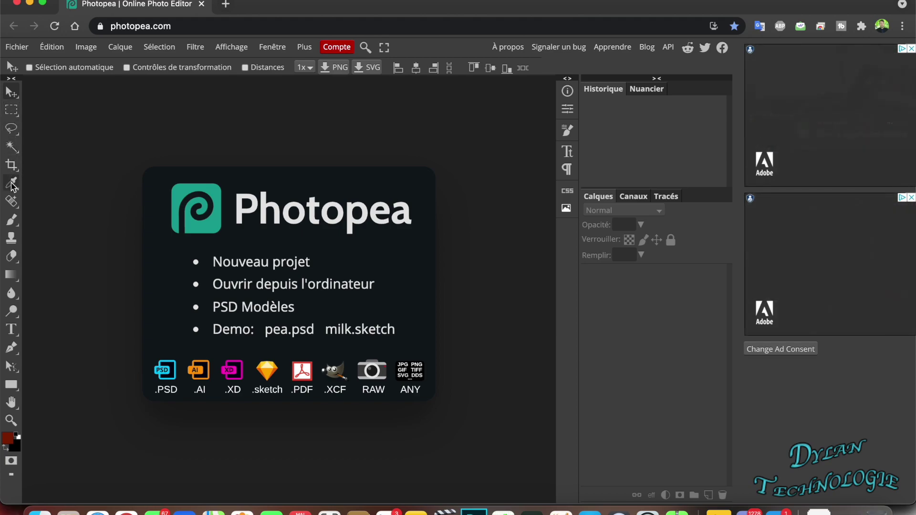
click(12, 329)
click(222, 67)
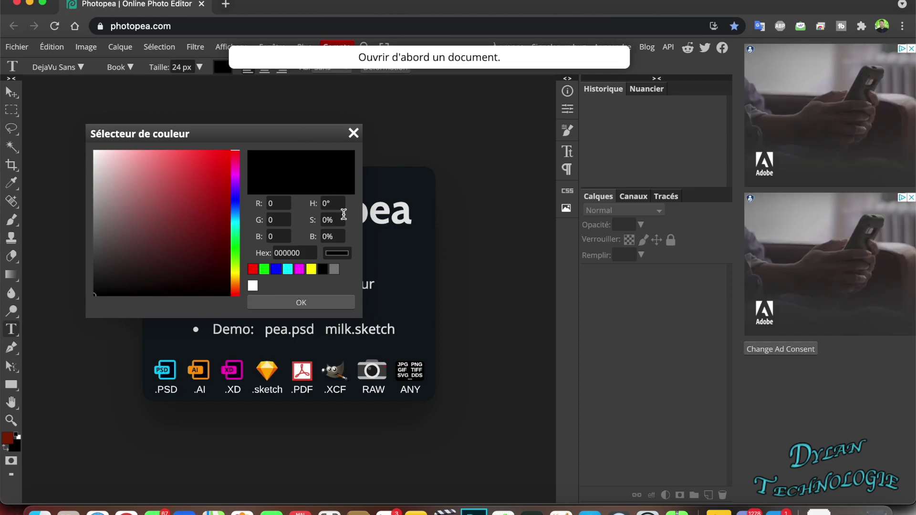
click(317, 303)
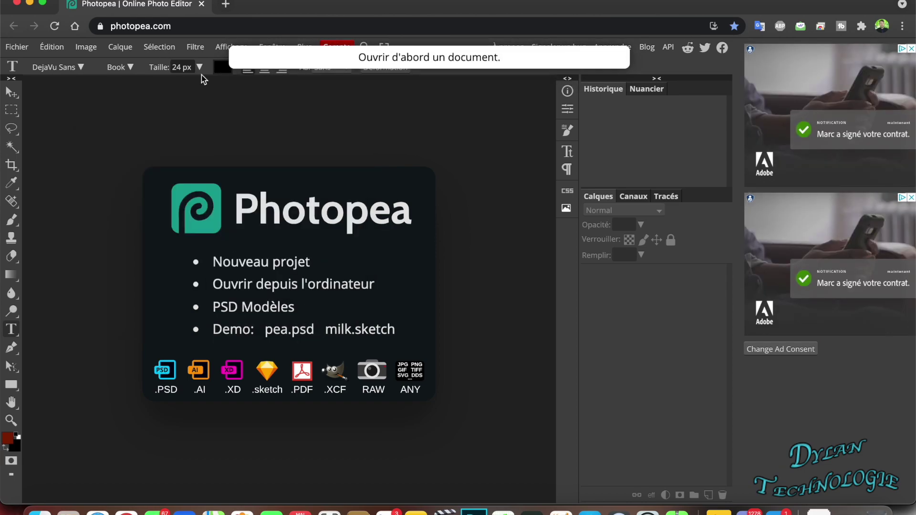
click(198, 68)
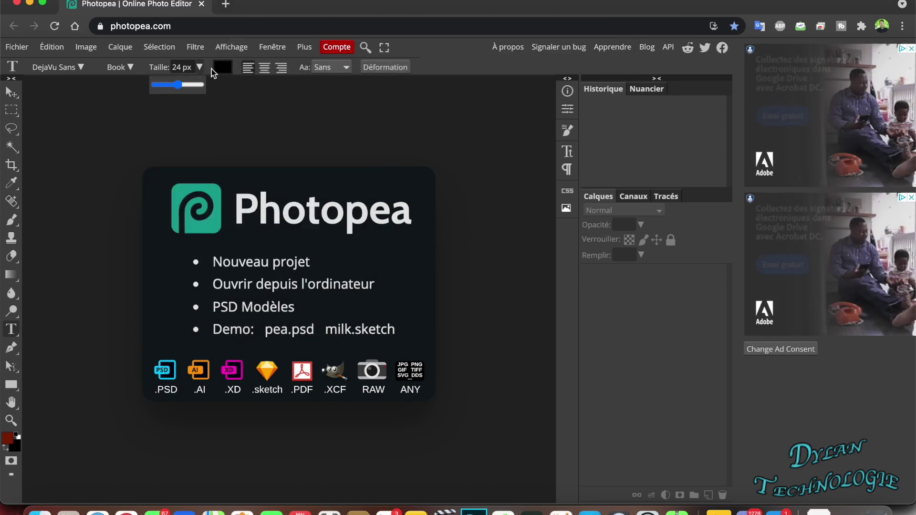
click(17, 47)
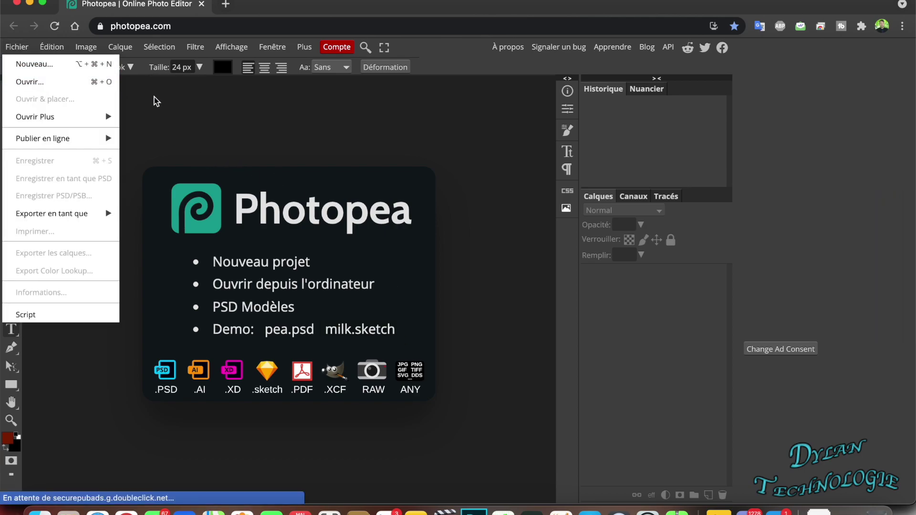
Step: Open the sunburst image, compare it with the iOS 15 thumbnail tab, then close the thumbnail
click(39, 83)
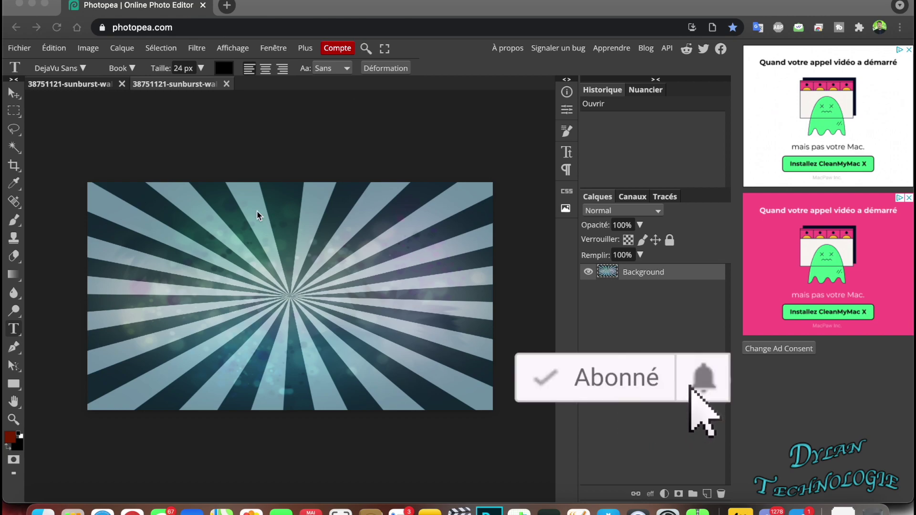
click(86, 84)
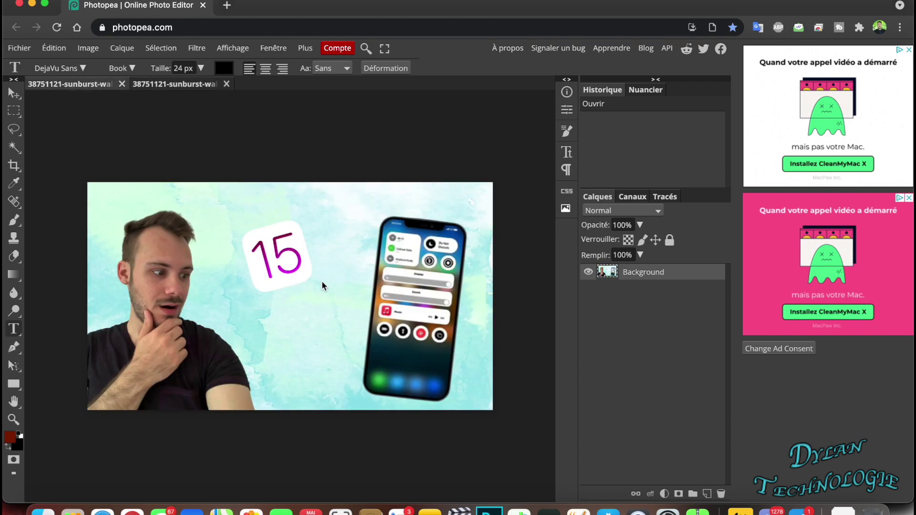
click(186, 85)
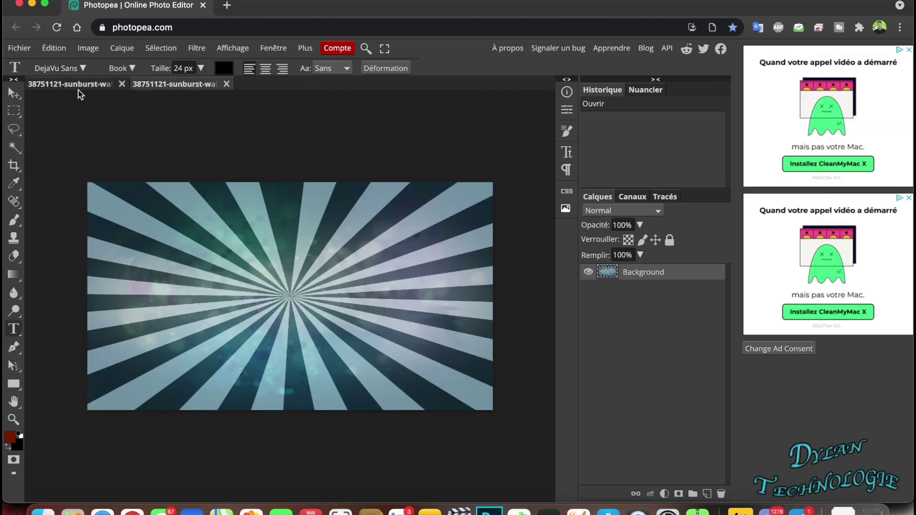
click(82, 86)
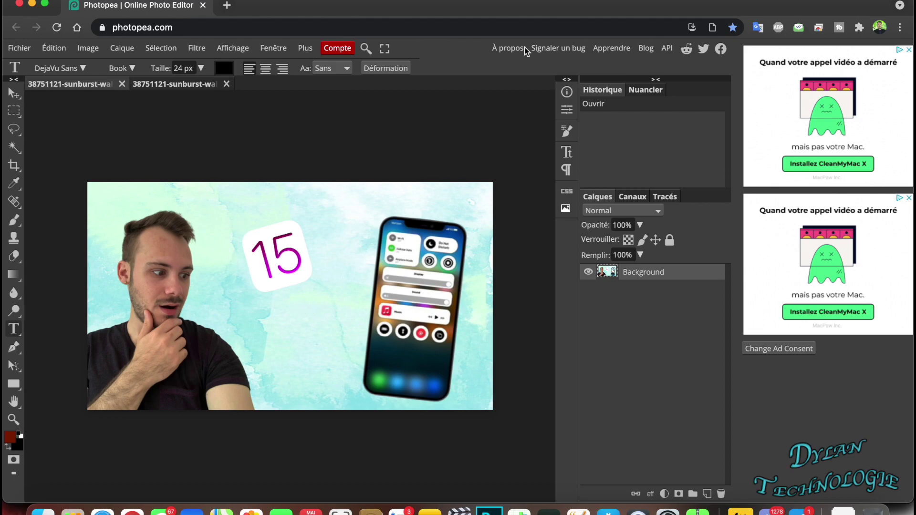
click(176, 85)
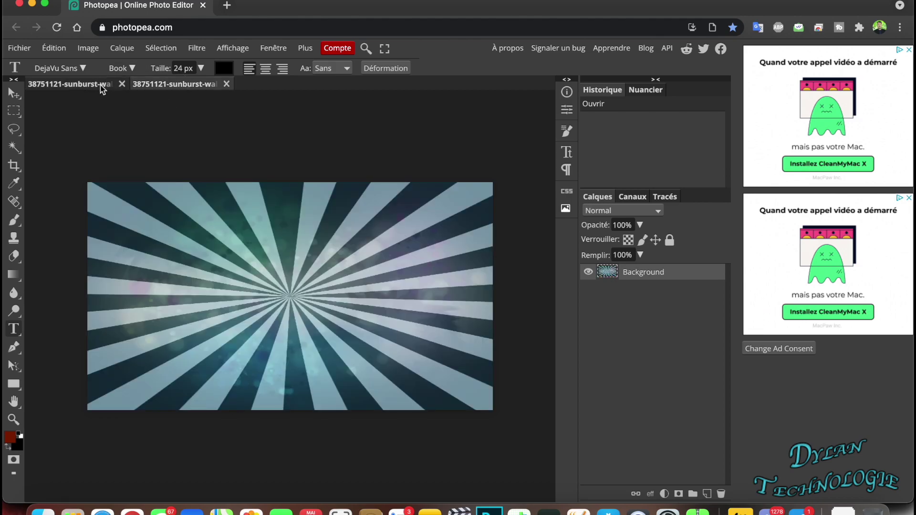
click(82, 89)
click(122, 85)
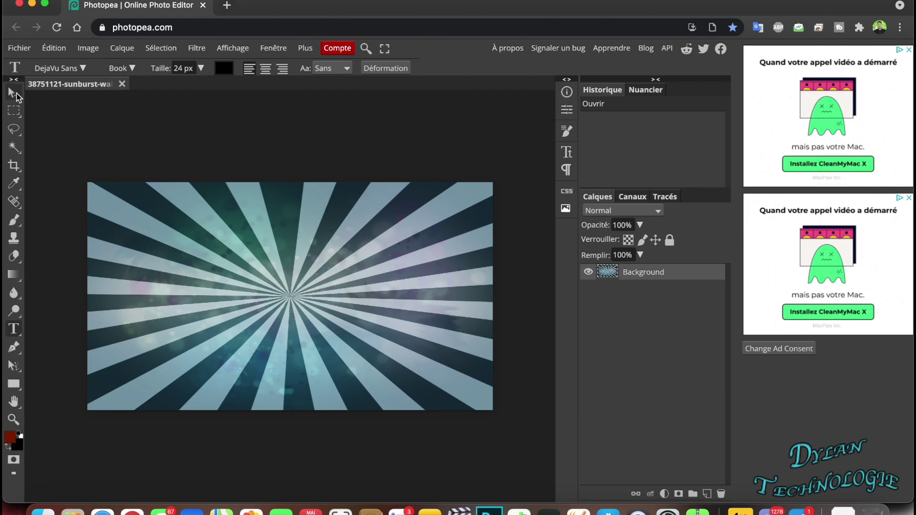
Step: Place images.jpeg over the sunburst and stretch it to cover the full canvas
click(20, 48)
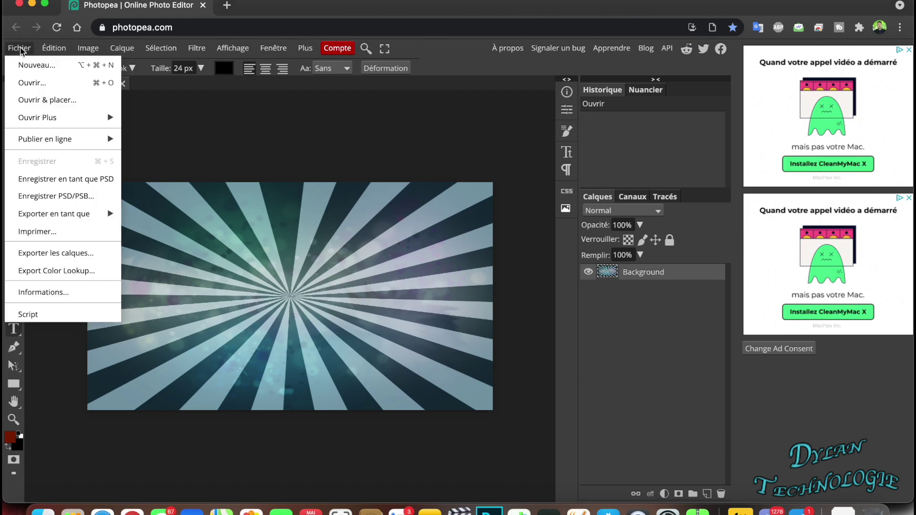
click(79, 100)
scroll(403, 248, down, 3)
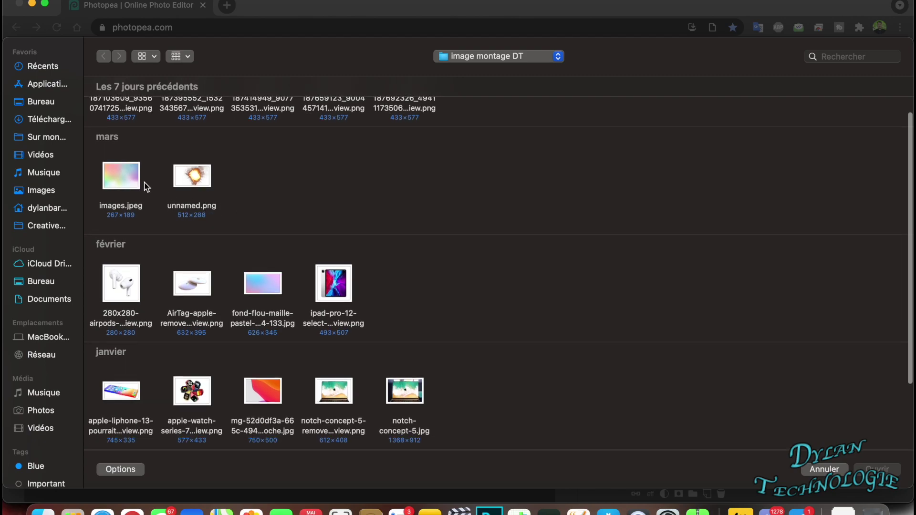
double_click(114, 169)
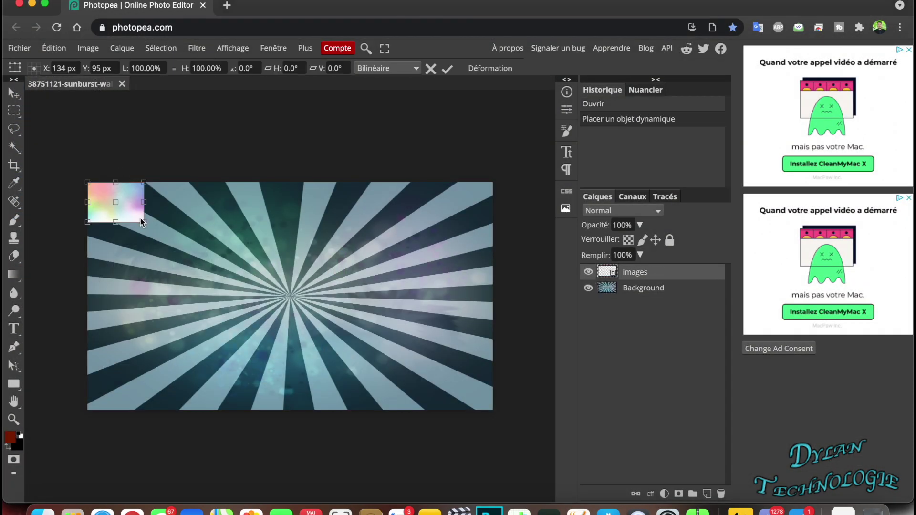
drag(143, 222, 496, 409)
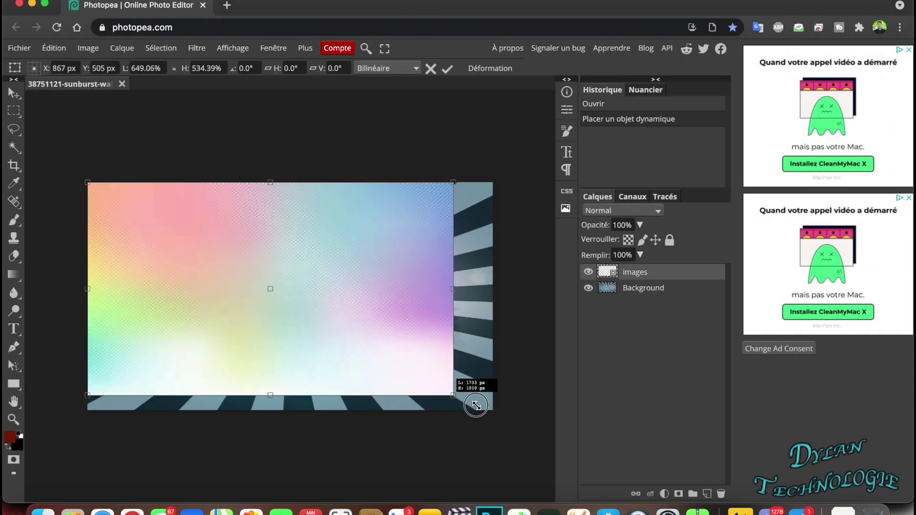
click(447, 69)
click(19, 48)
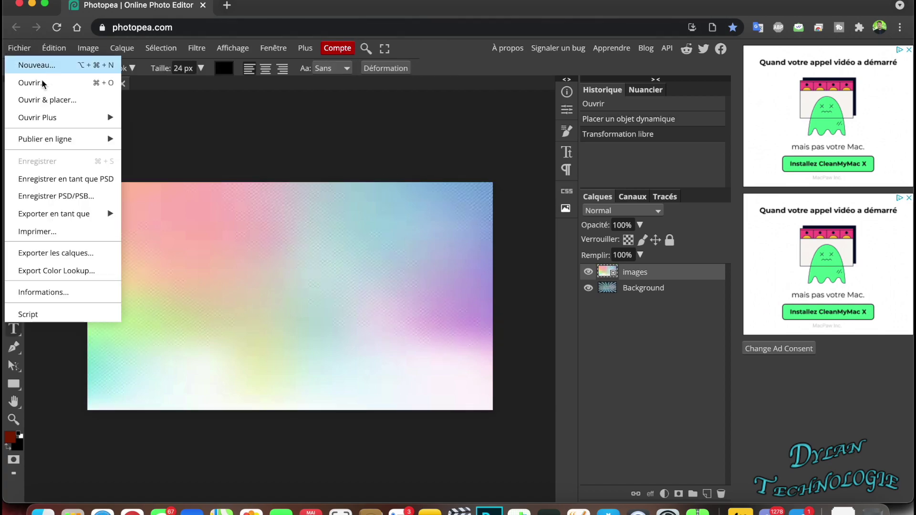
click(48, 97)
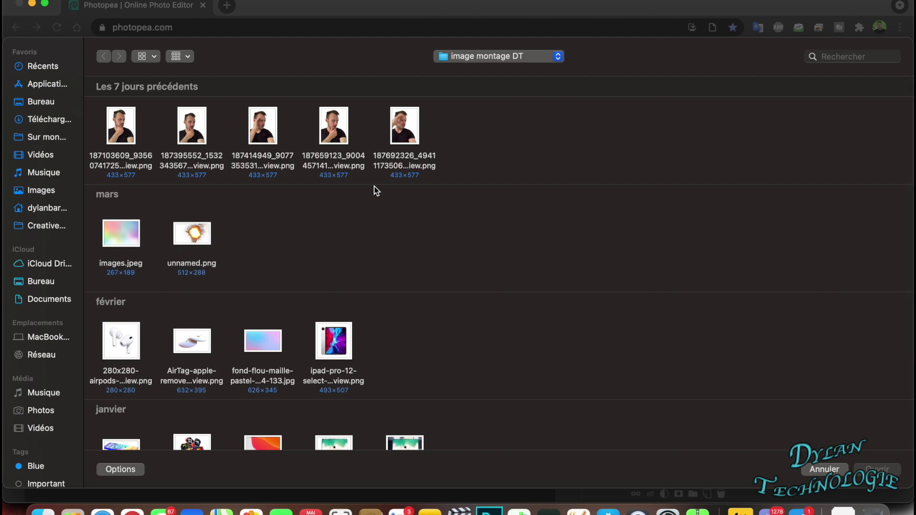
double_click(408, 139)
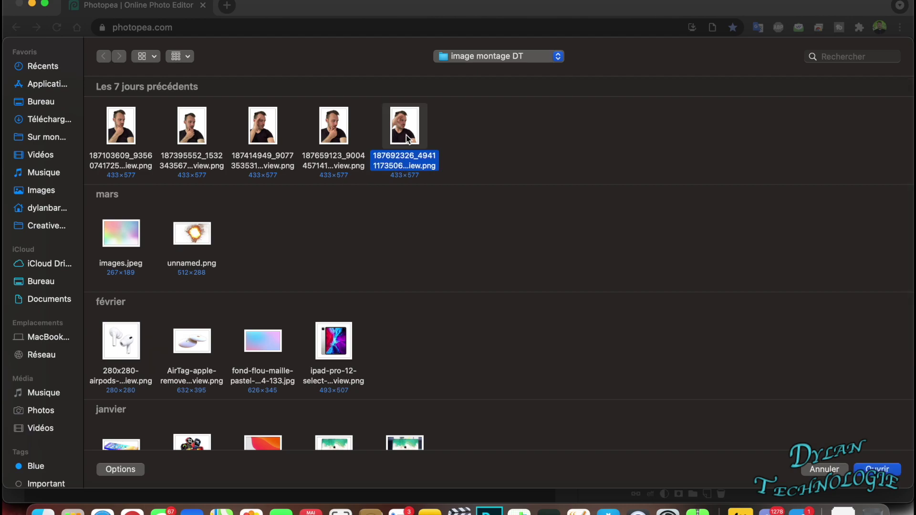
drag(158, 286, 158, 391)
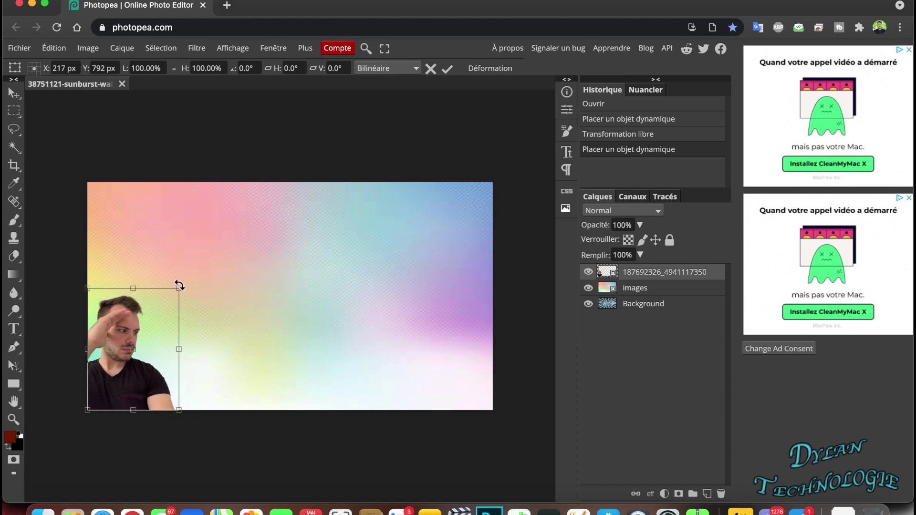
drag(179, 285, 228, 202)
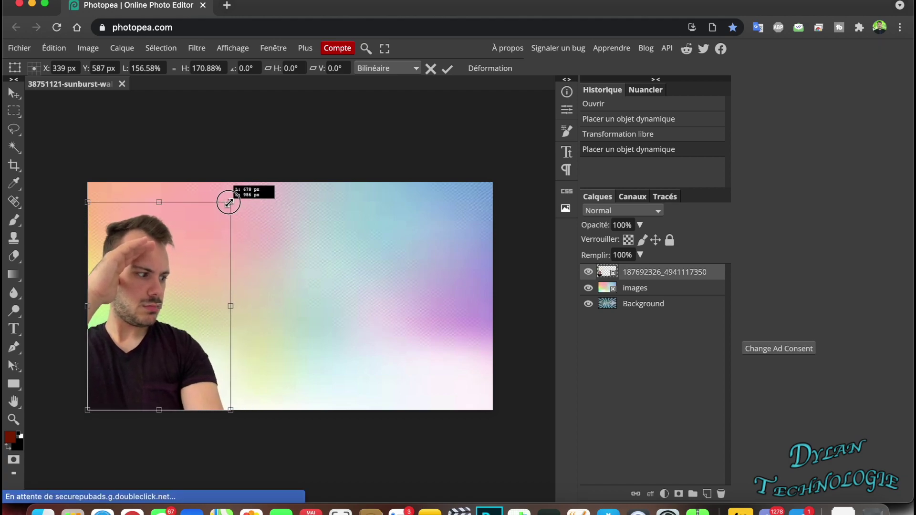
drag(228, 202, 224, 206)
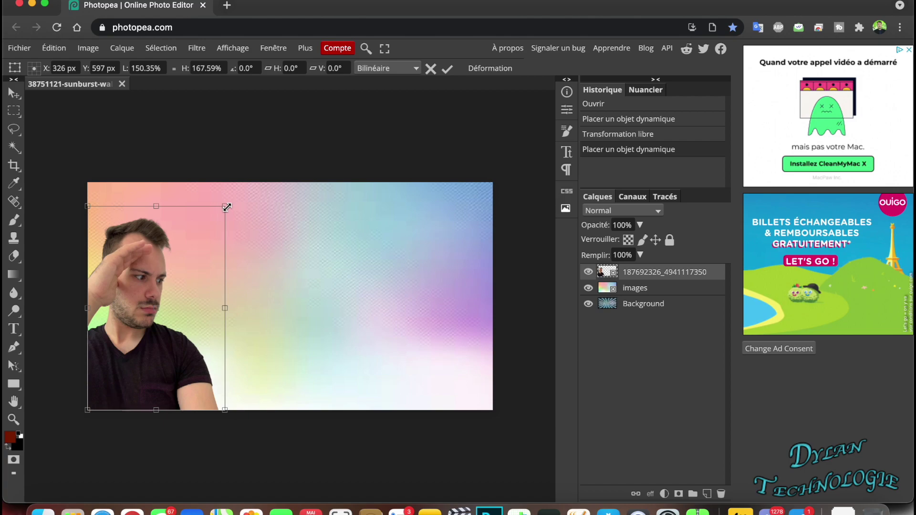
drag(227, 207, 231, 201)
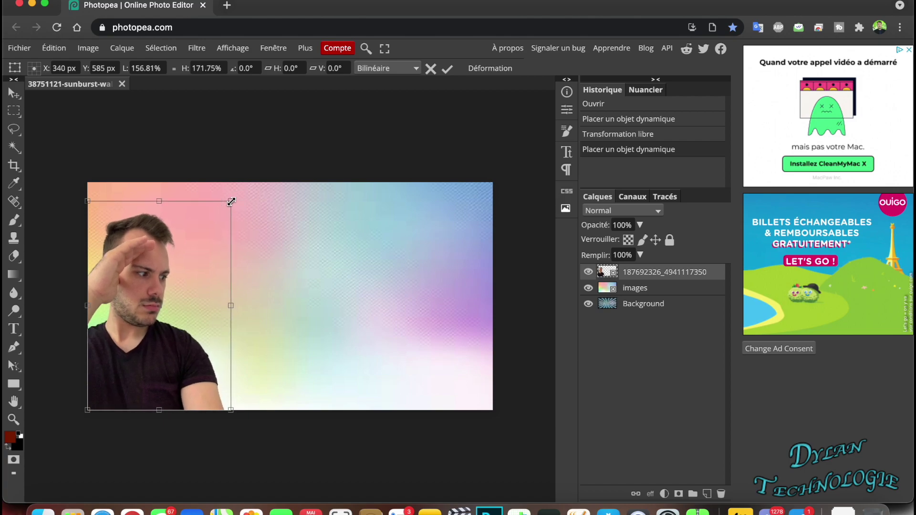
click(447, 68)
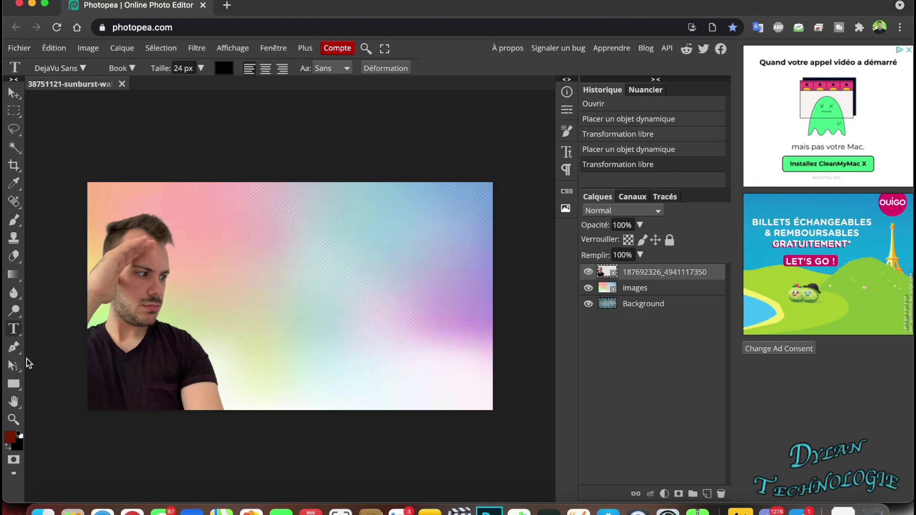
Step: Discard the empty text layer and set the font size to 136 px
click(235, 284)
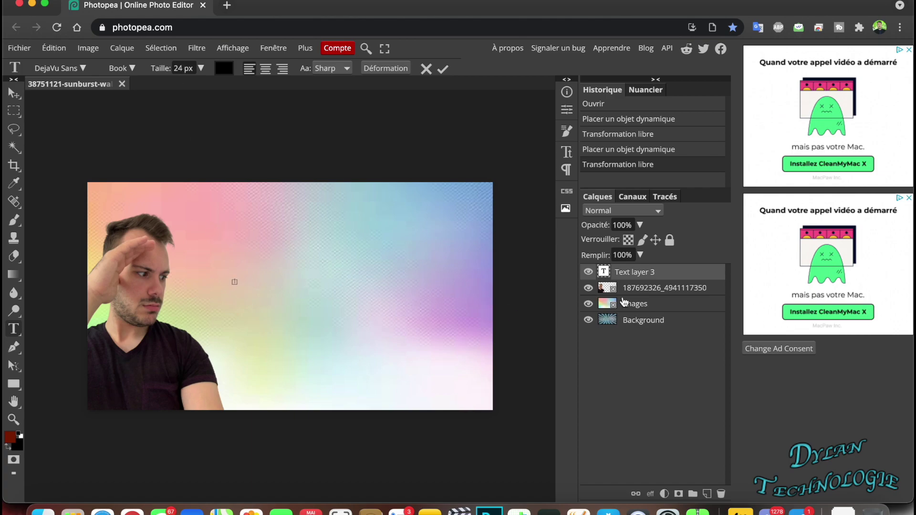
click(667, 274)
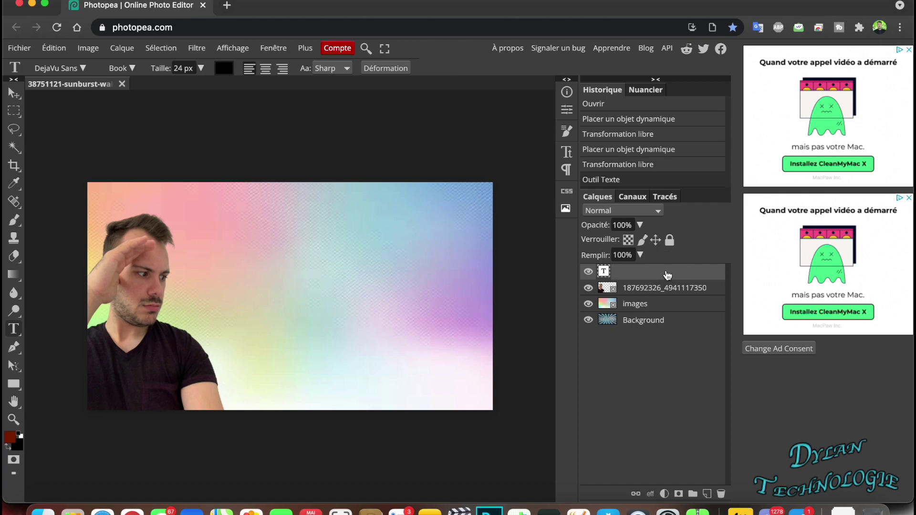
key(Delete)
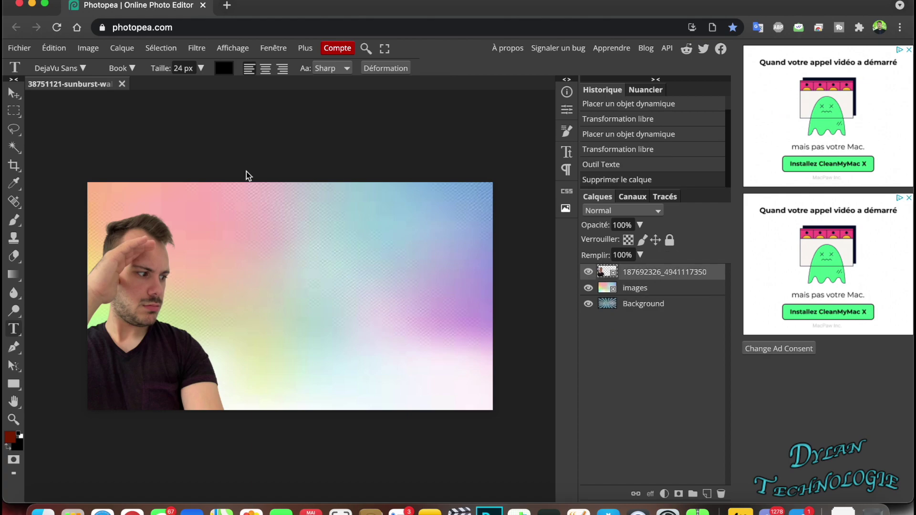
click(200, 68)
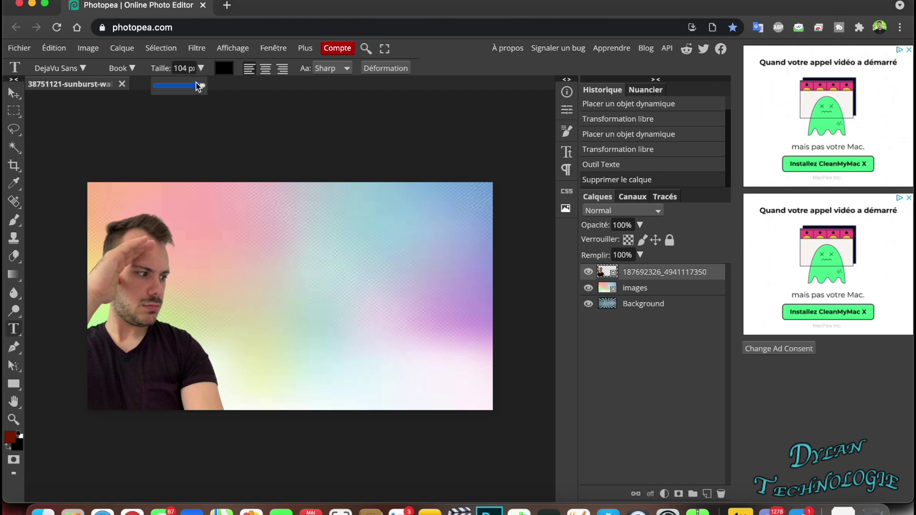
drag(197, 86, 205, 86)
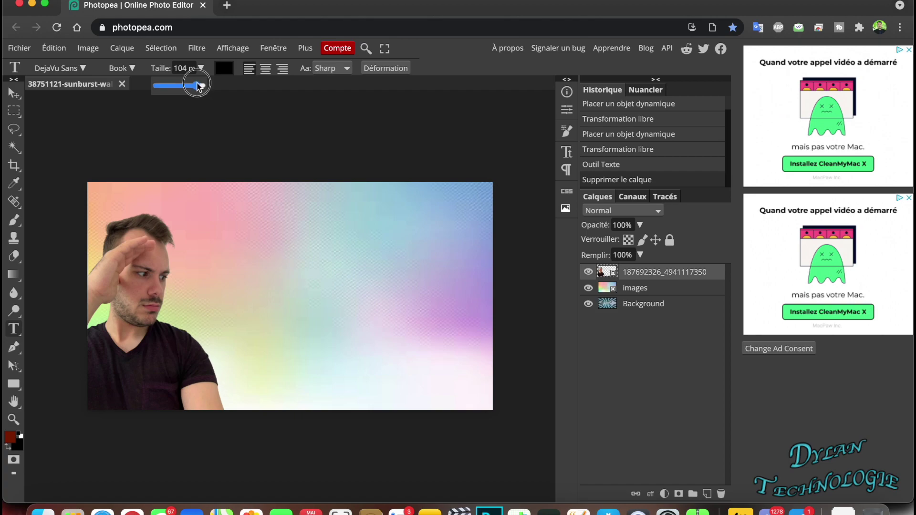
Step: Type 'Coucou' near the canvas centre with centred alignment
click(230, 316)
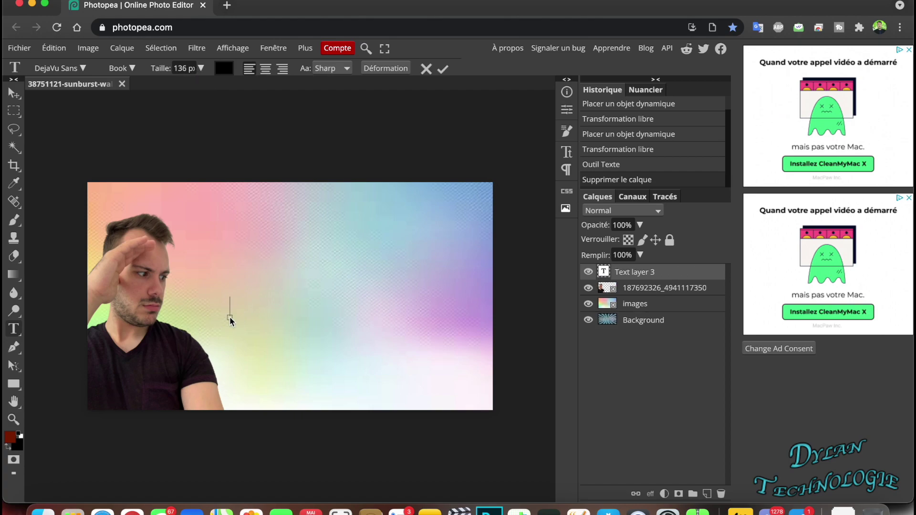
text(C)
text(oucou)
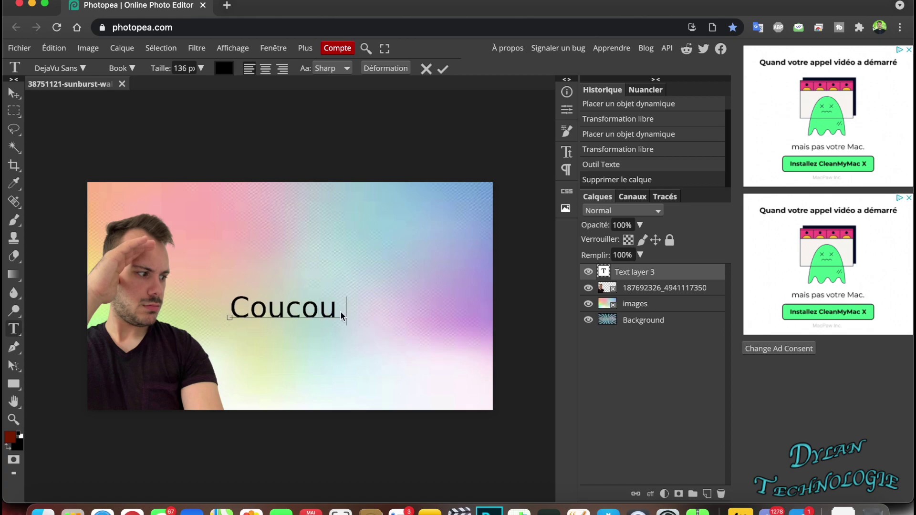
double_click(334, 309)
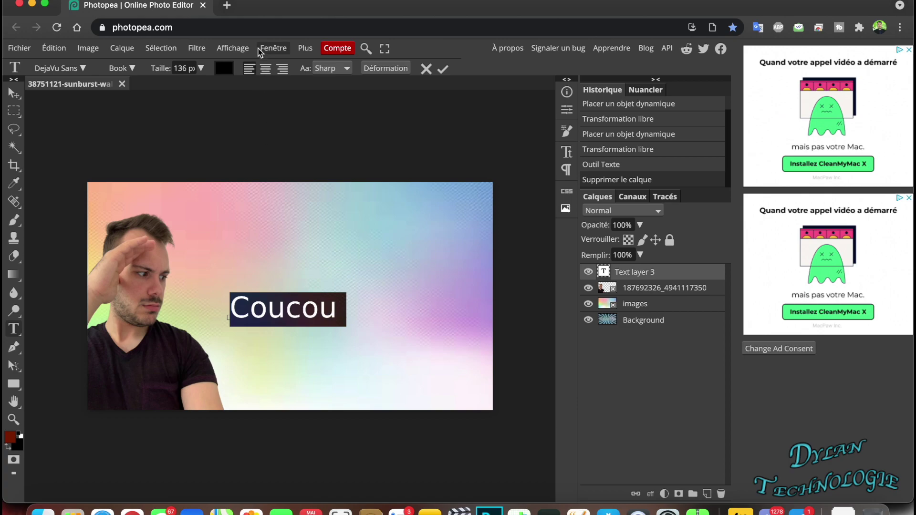
click(282, 70)
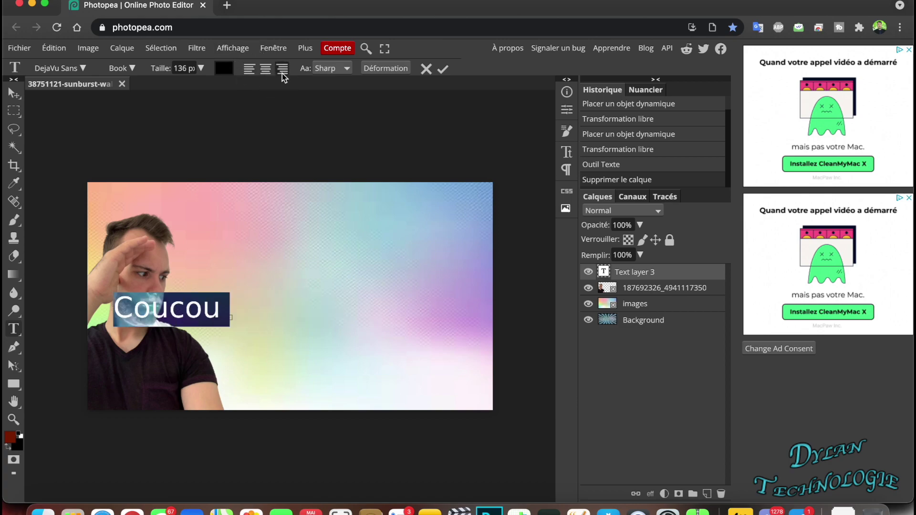
click(250, 70)
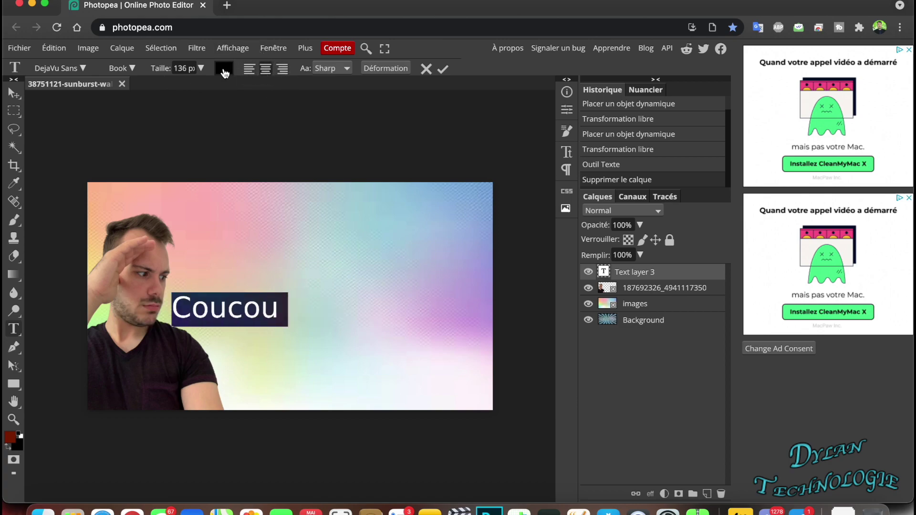
Step: Colour the Coucou text blue (0d05f6) and commit it
click(250, 70)
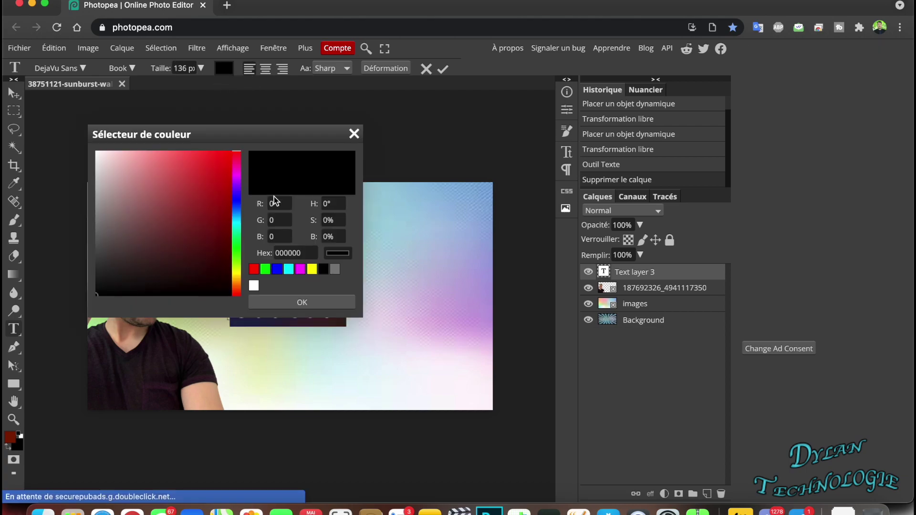
click(228, 155)
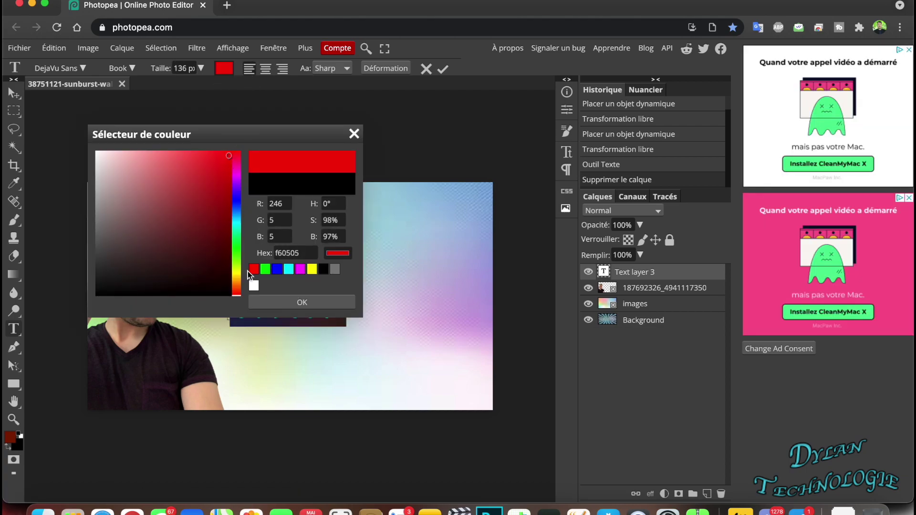
click(236, 198)
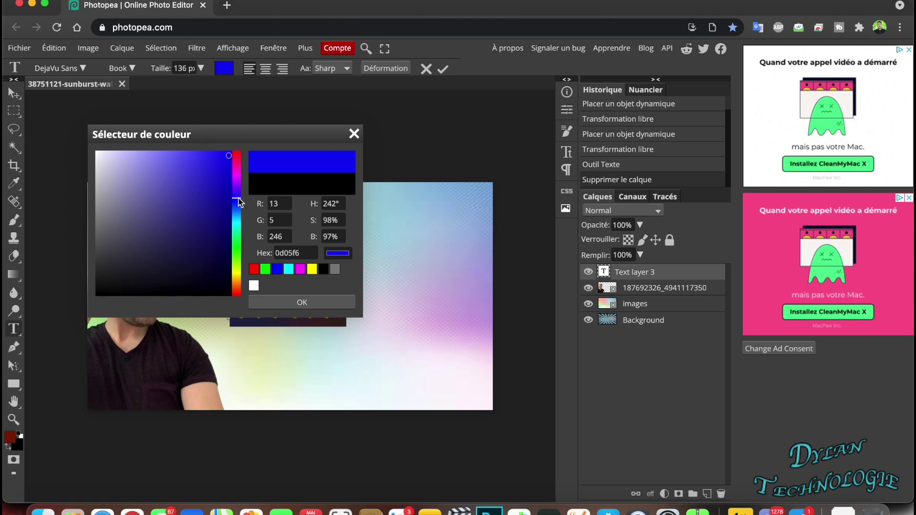
click(311, 300)
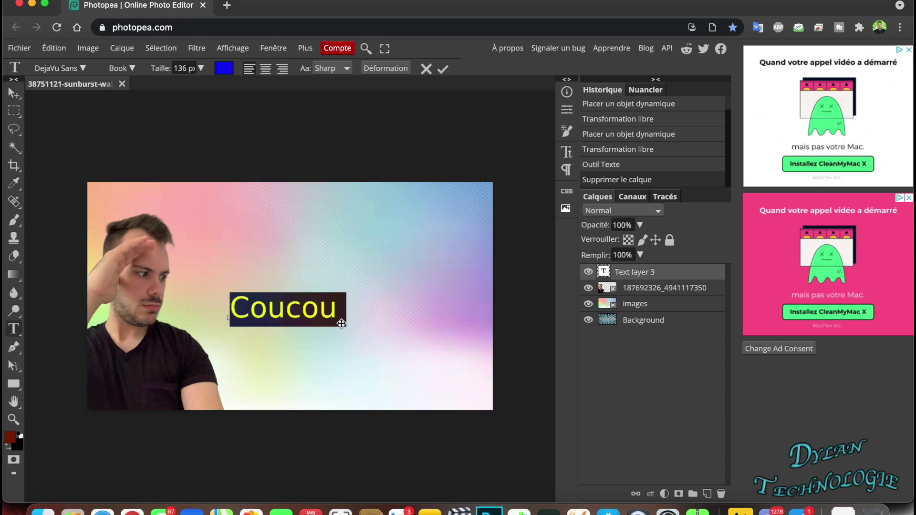
click(618, 275)
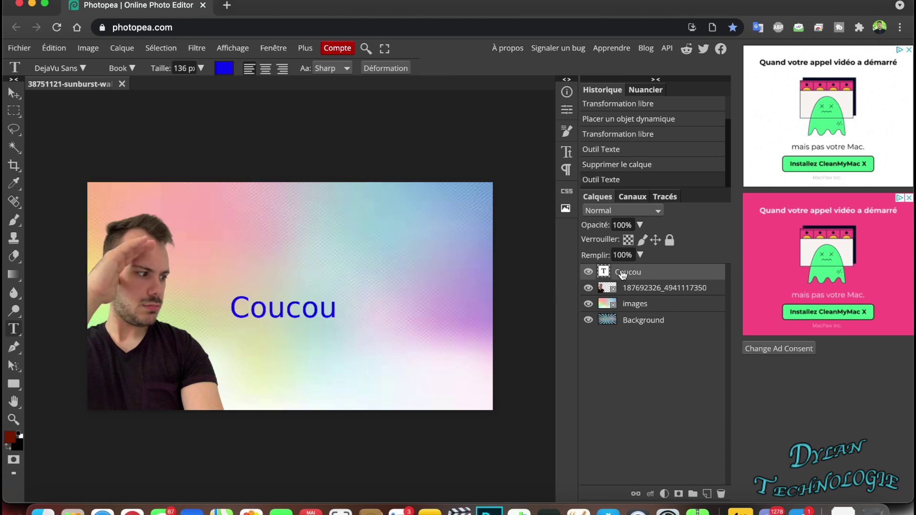
Step: Open Coucou's blending options and add a 12 px white outline
right_click(647, 277)
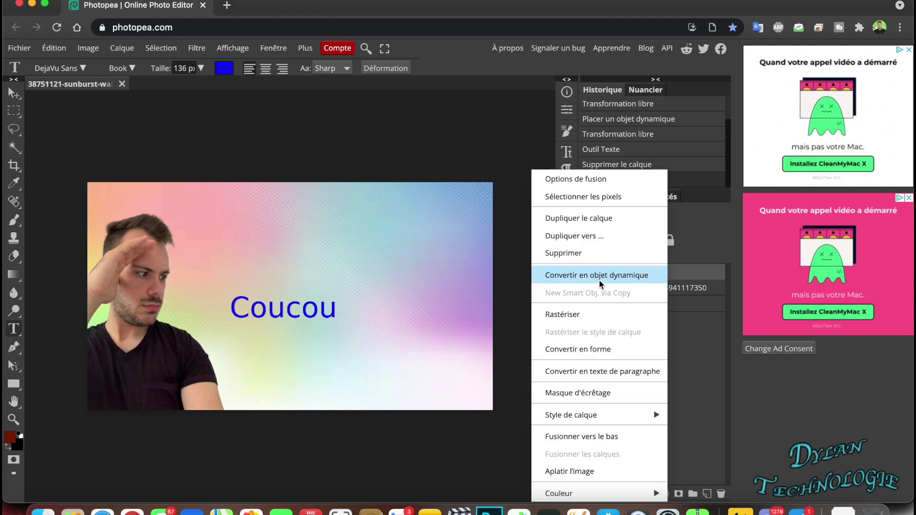
click(574, 179)
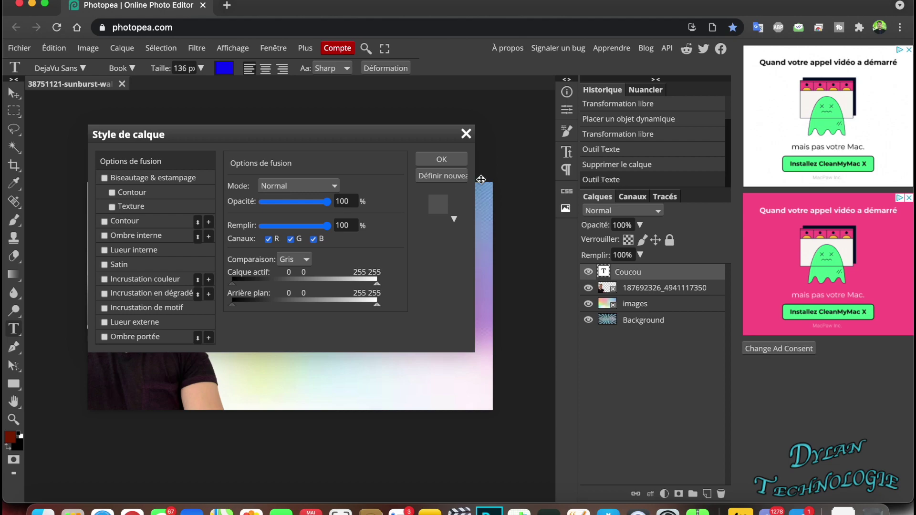
click(142, 221)
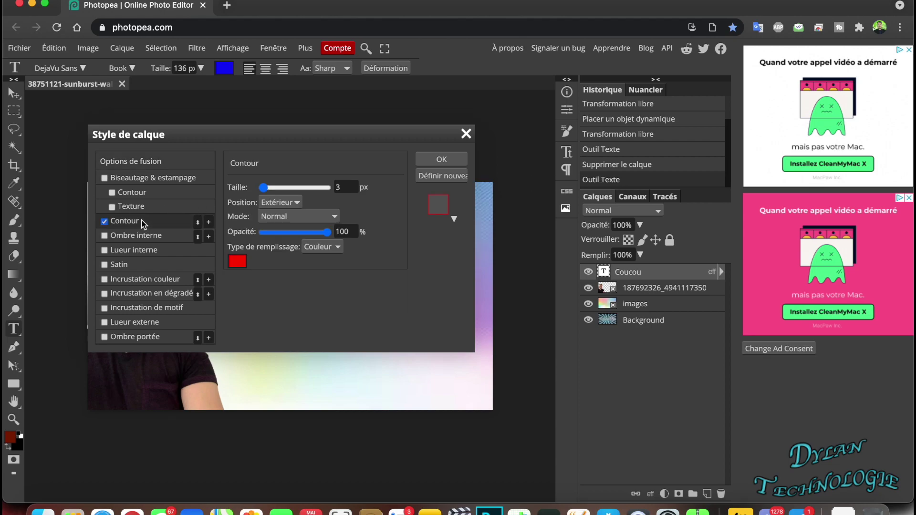
drag(348, 139, 656, 243)
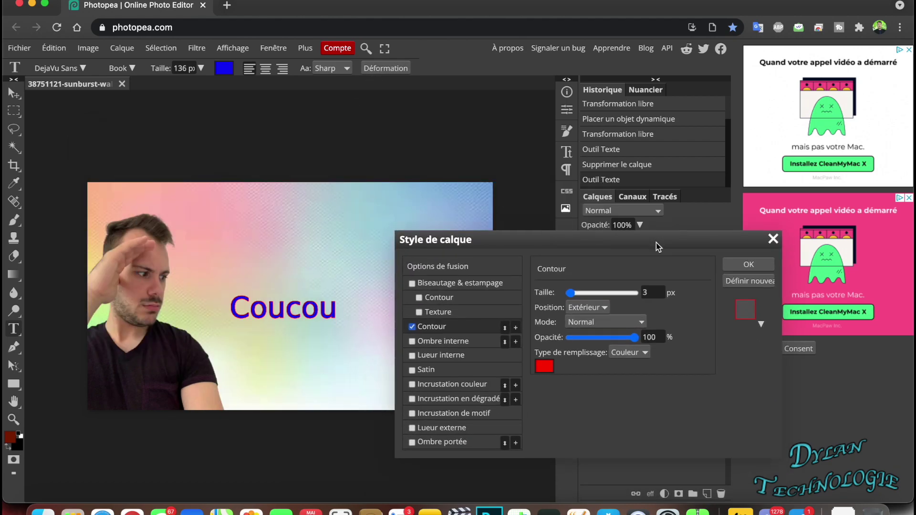
click(658, 292)
text(12)
click(544, 368)
click(97, 153)
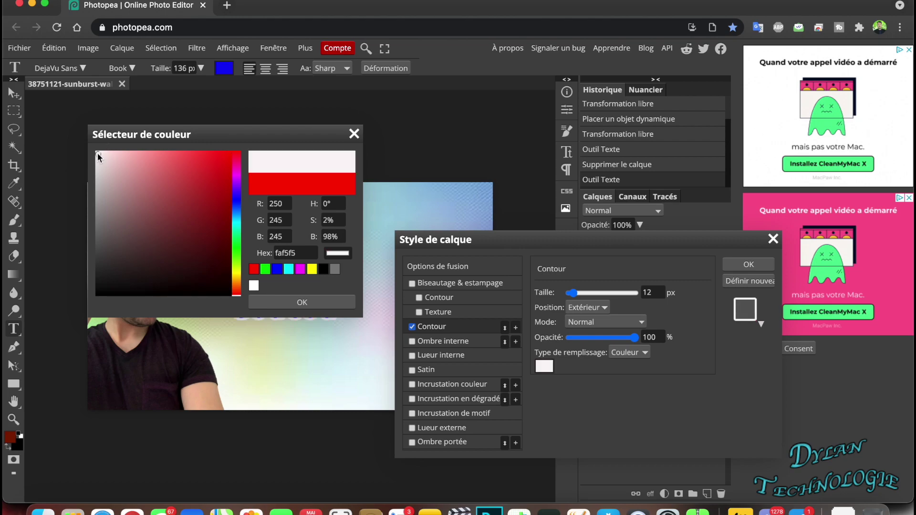
click(307, 302)
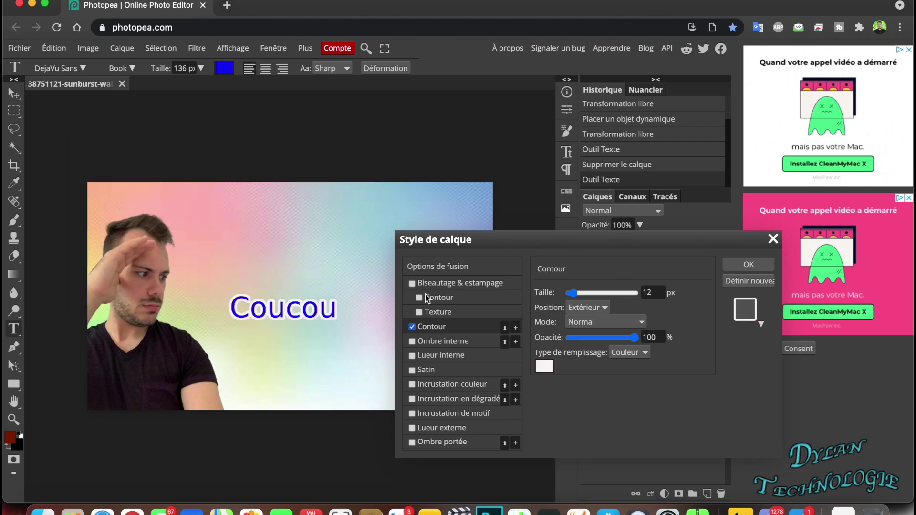
Step: Add bevel and emboss plus a drop shadow to Coucou and apply the style
click(457, 342)
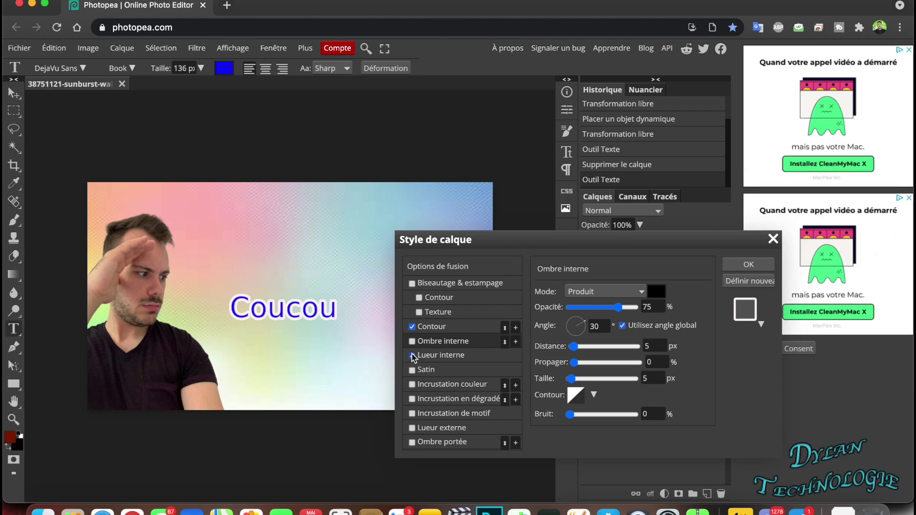
click(412, 384)
click(412, 386)
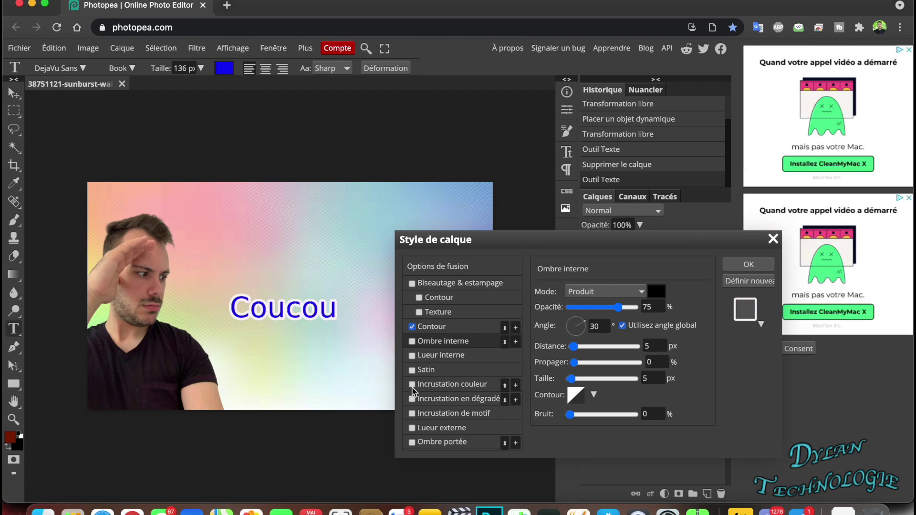
click(412, 283)
click(412, 443)
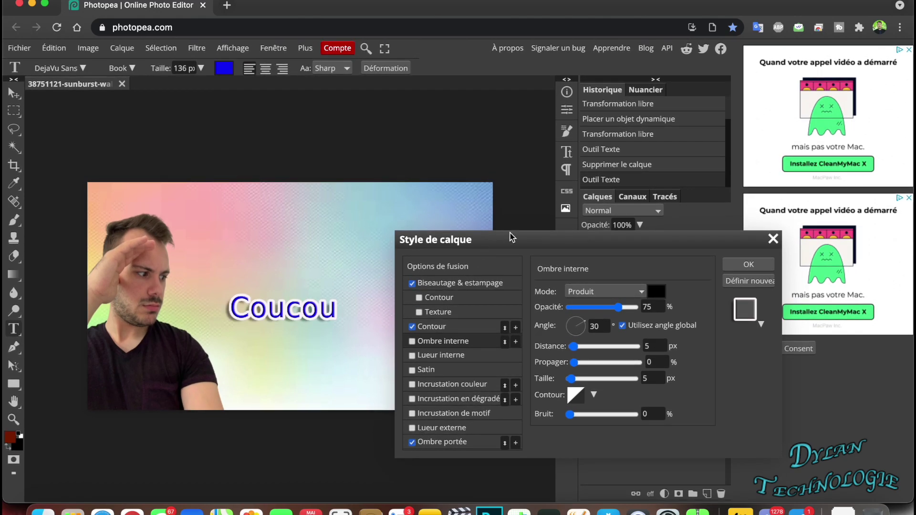
click(749, 264)
click(308, 313)
double_click(308, 312)
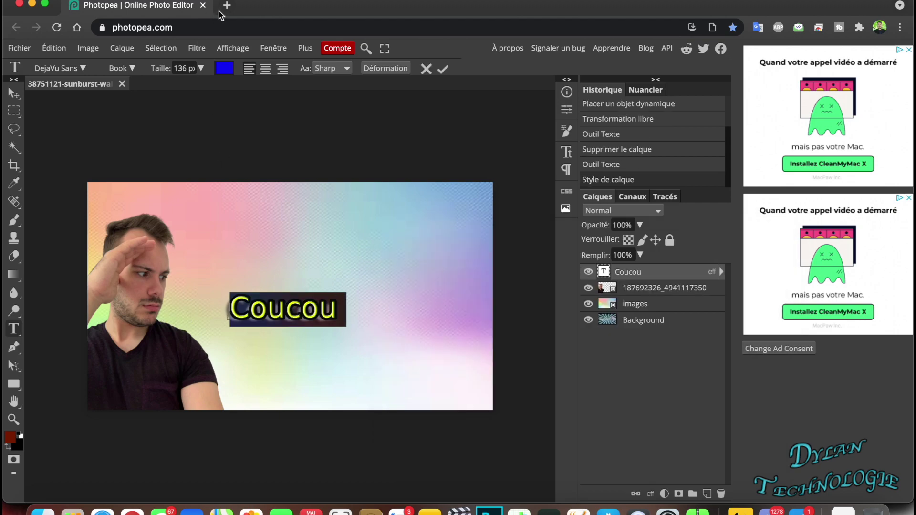
Step: Enlarge the Coucou text to 150 px
click(200, 70)
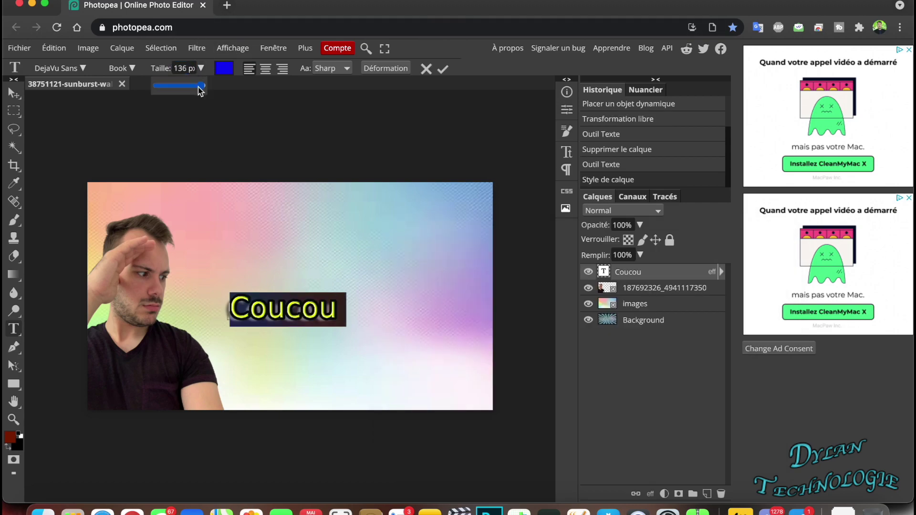
drag(225, 88, 239, 86)
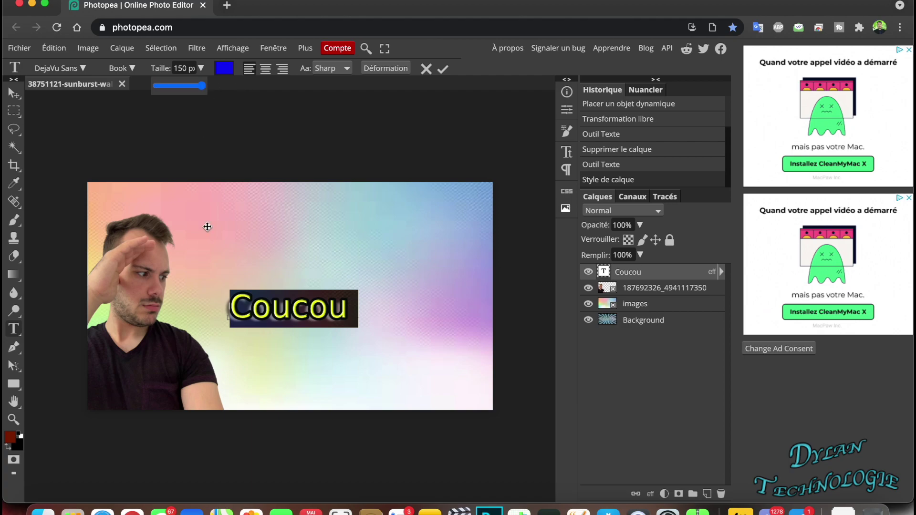
click(304, 324)
click(179, 66)
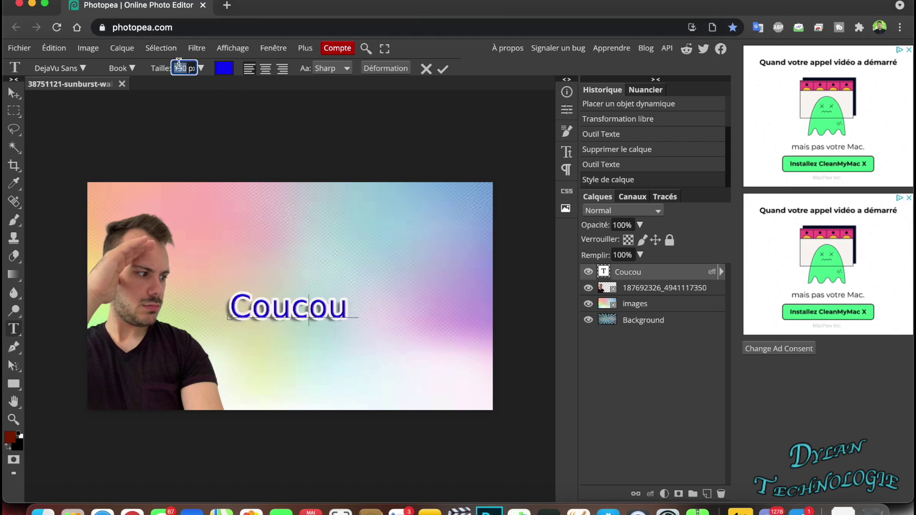
text(20)
Step: Drag the Coucou text slightly up and right, zooming in and out to check placement
click(329, 305)
drag(356, 321, 380, 308)
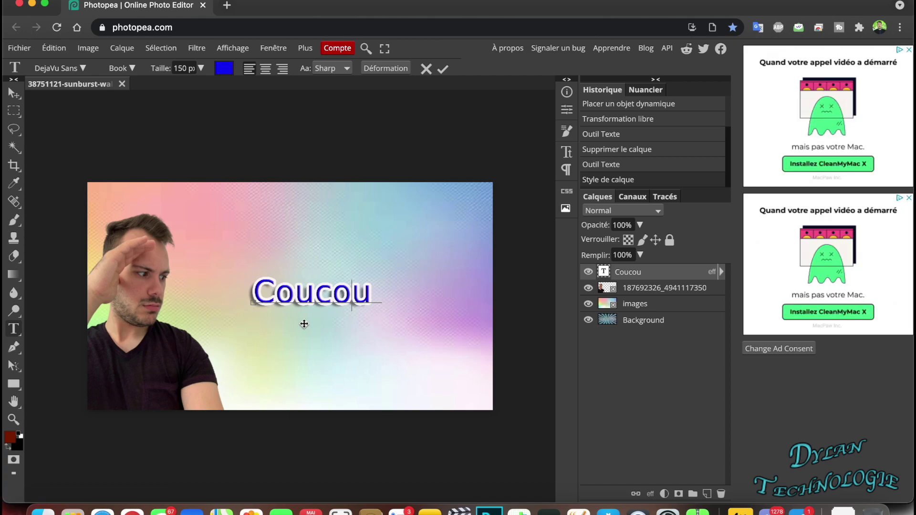
scroll(304, 324, up, 5)
scroll(304, 324, down, 3)
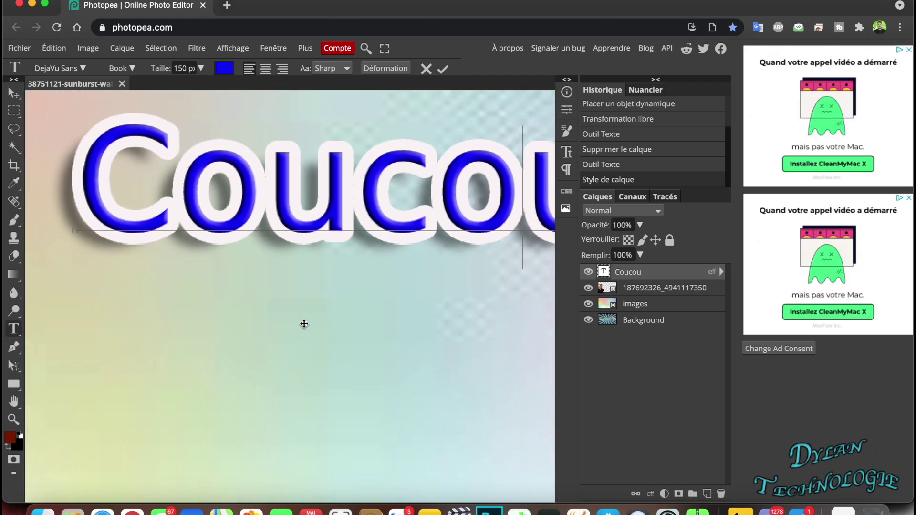
scroll(304, 324, down, 3)
scroll(240, 326, up, 8)
scroll(241, 326, down, 2)
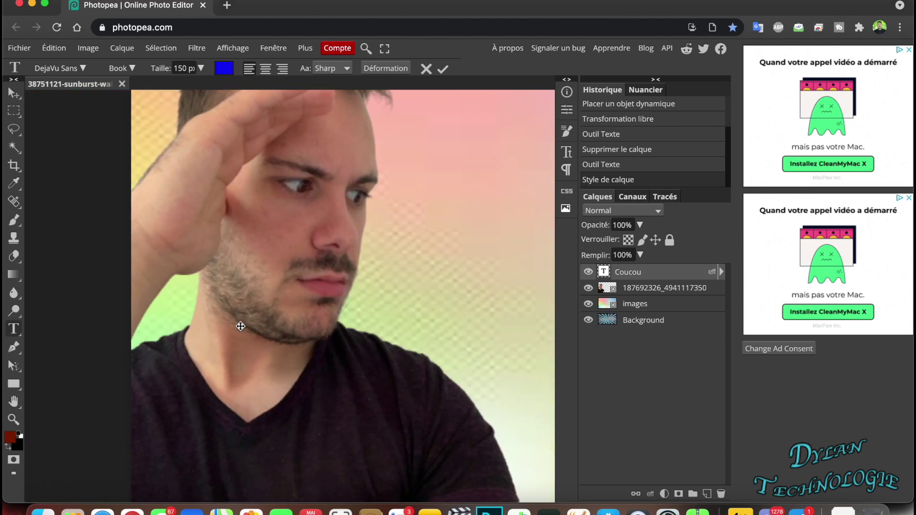
scroll(240, 327, down, 2)
scroll(238, 326, down, 2)
scroll(236, 326, down, 5)
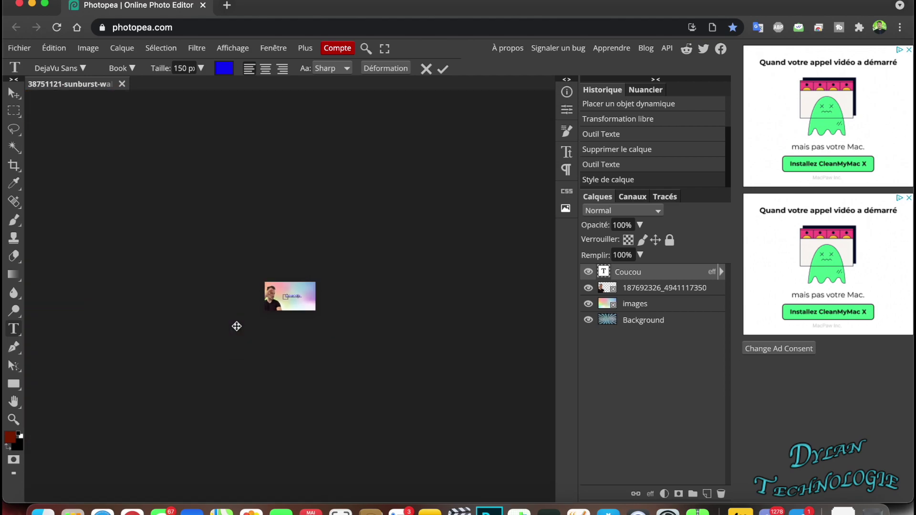
scroll(237, 326, up, 5)
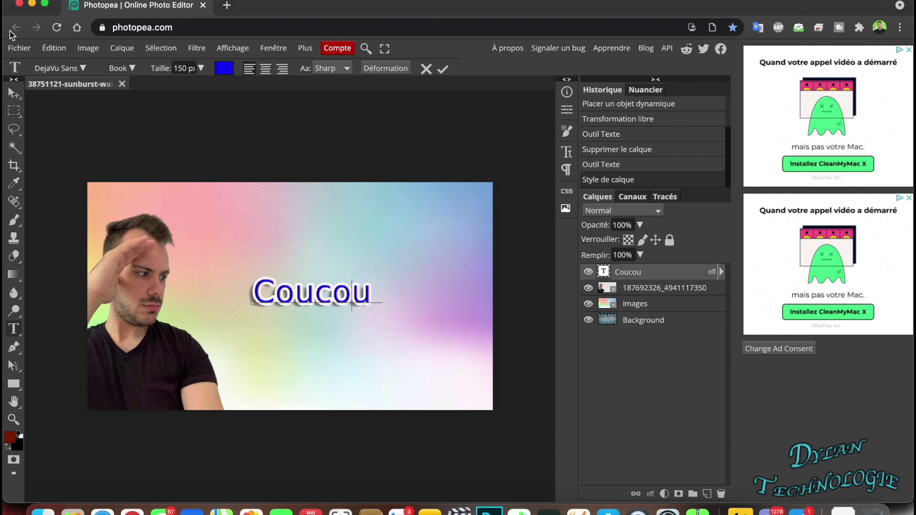
Step: Place the unnamed.png explosion at about 205%, centred, with its layer beneath Coucou
click(19, 48)
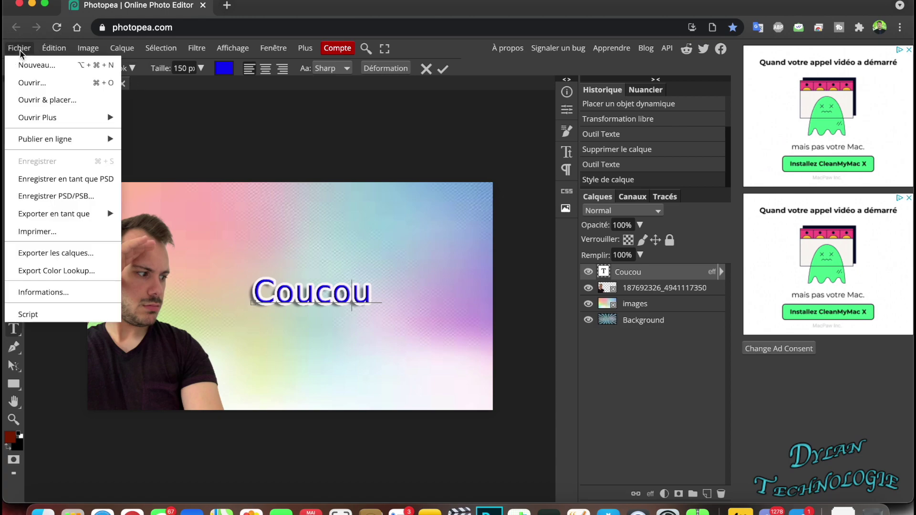
click(90, 105)
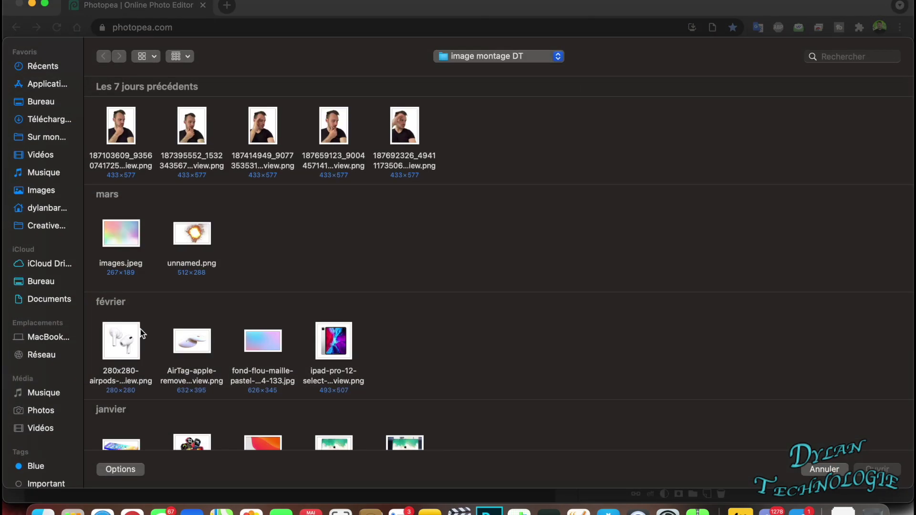
double_click(192, 234)
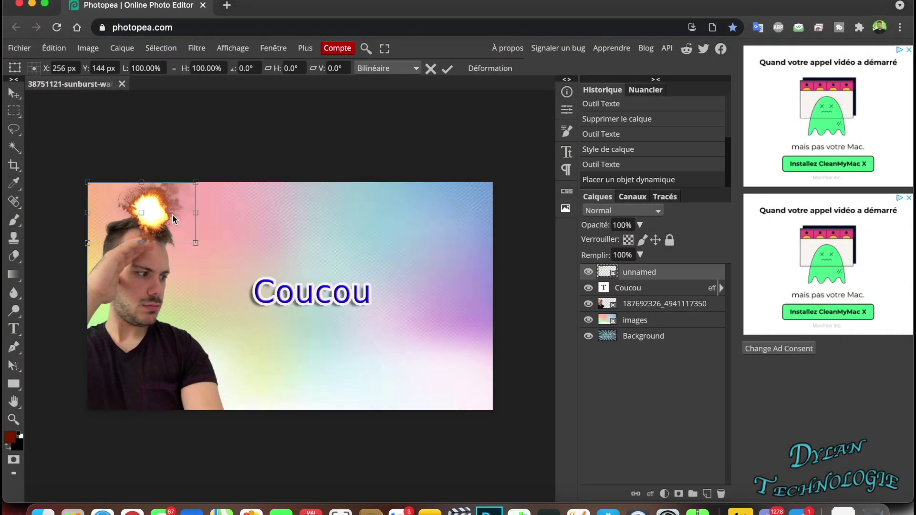
mouse_move(360, 296)
mouse_down()
mouse_move(331, 304)
mouse_move(460, 394)
mouse_up()
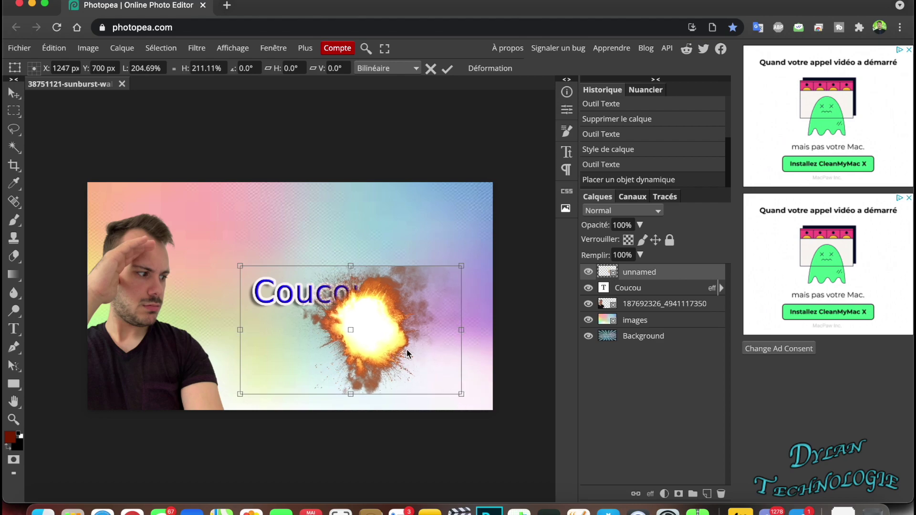
drag(388, 328, 327, 295)
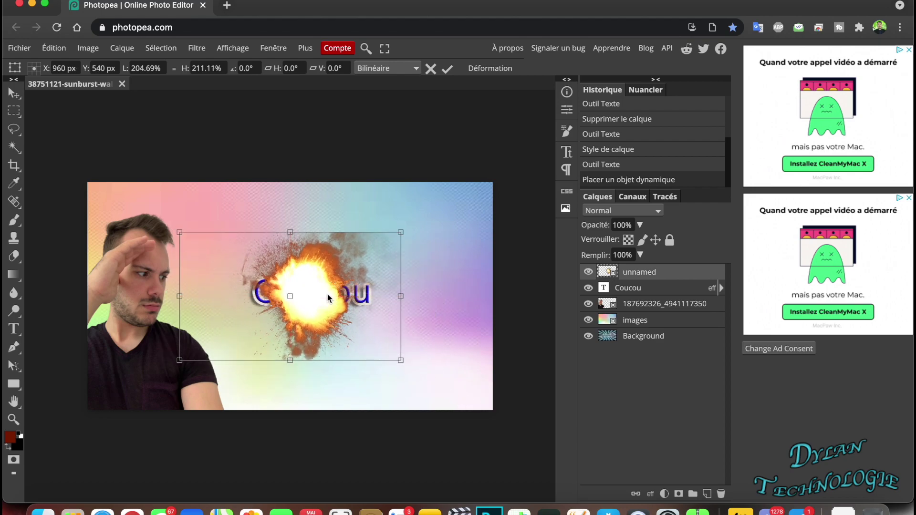
drag(654, 273, 653, 296)
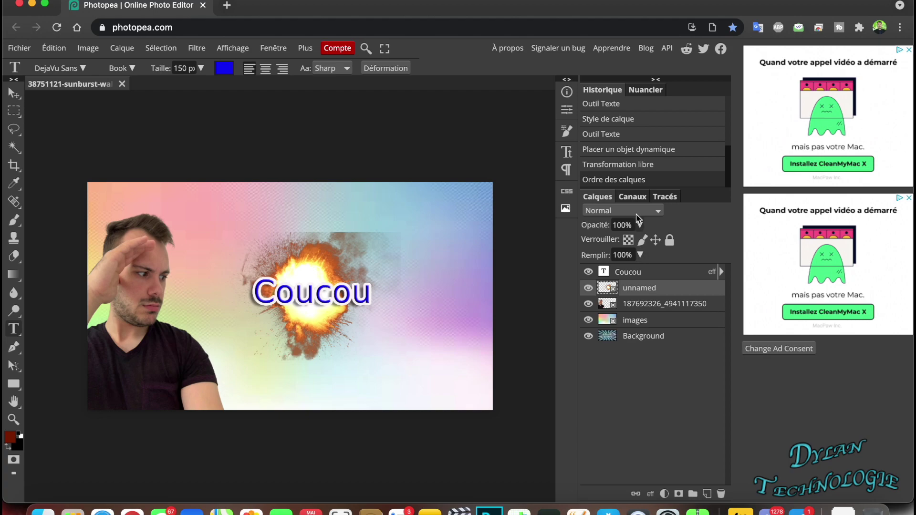
click(643, 199)
click(670, 202)
click(597, 198)
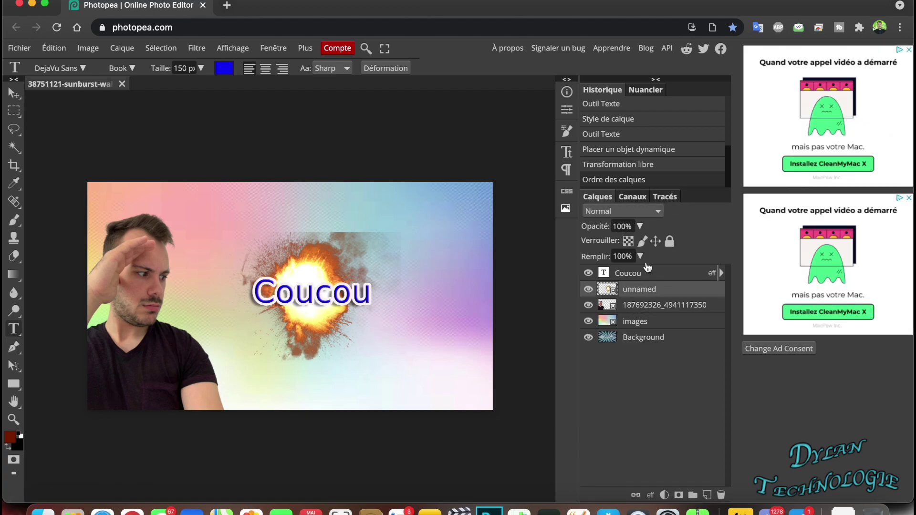
click(639, 226)
drag(640, 245, 594, 244)
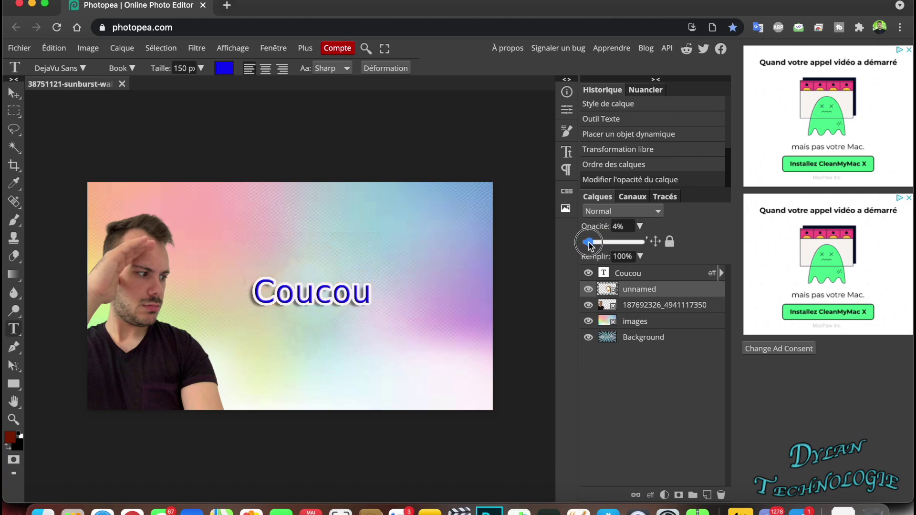
drag(600, 247, 643, 251)
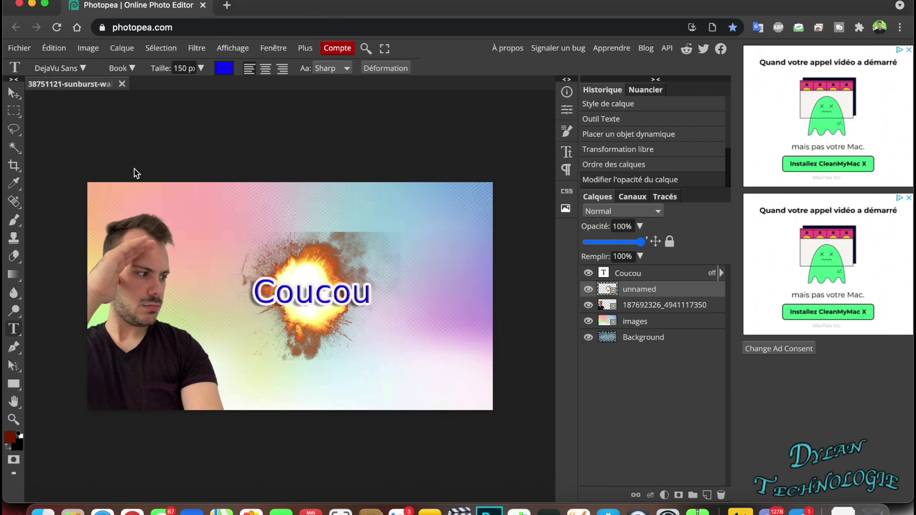
click(346, 50)
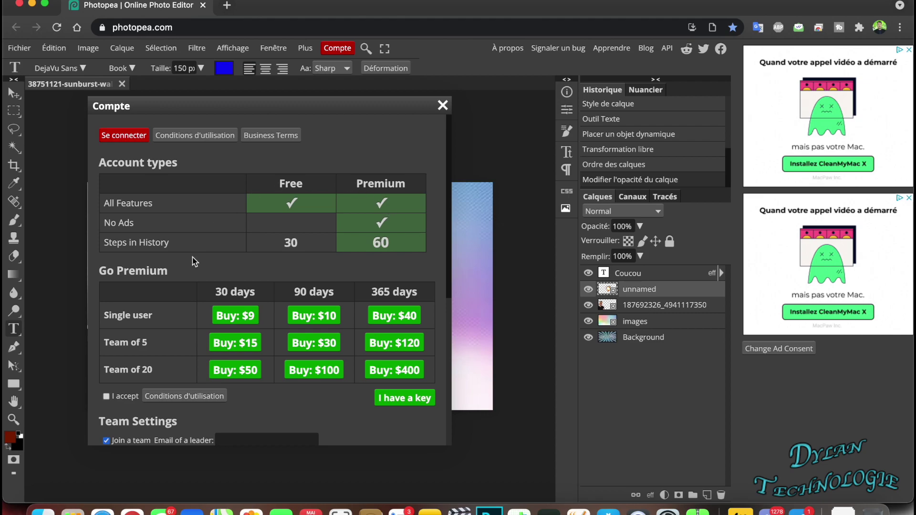
scroll(196, 346, down, 3)
scroll(197, 346, down, 2)
scroll(196, 346, down, 4)
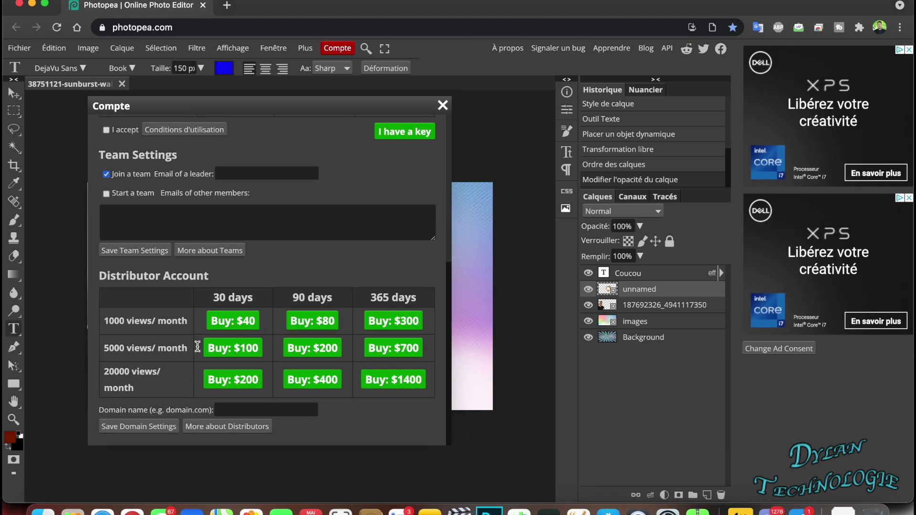
scroll(197, 346, up, 8)
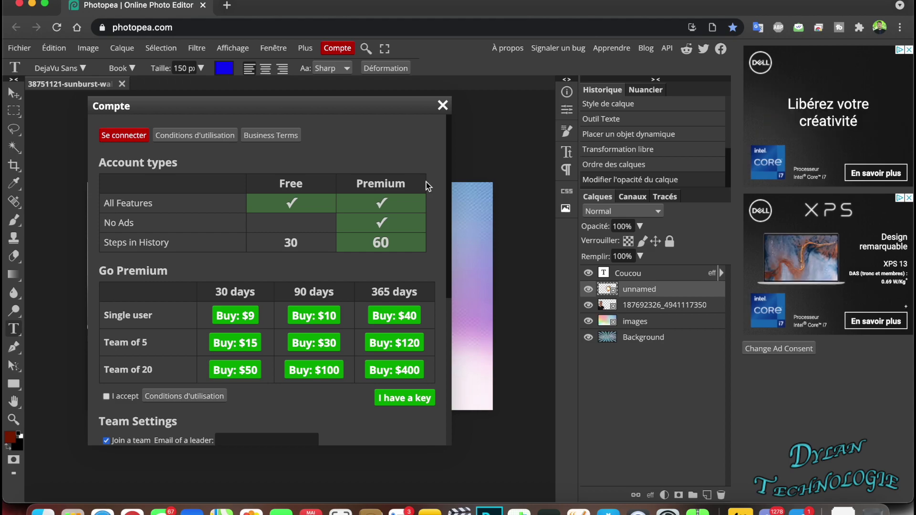
click(443, 107)
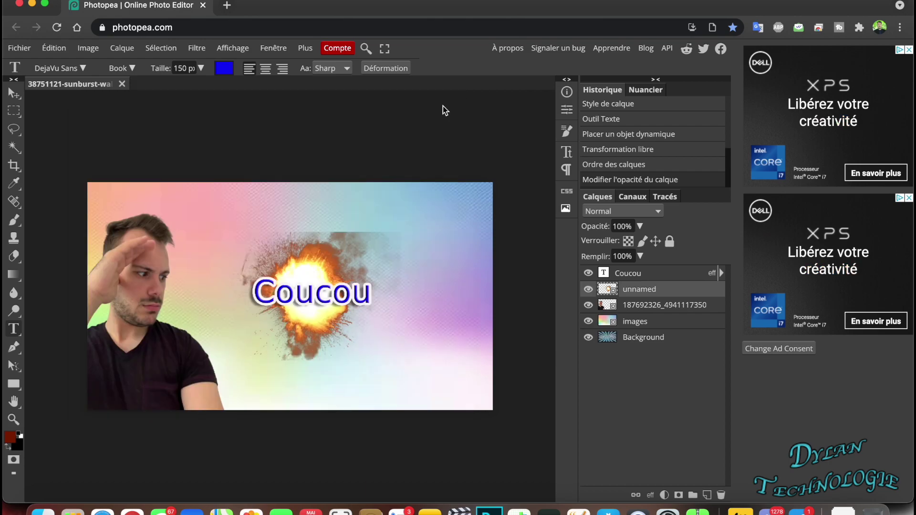
Step: Save a JPG export of the 1920×1080 thumbnail with Qualité set to 100%
click(20, 48)
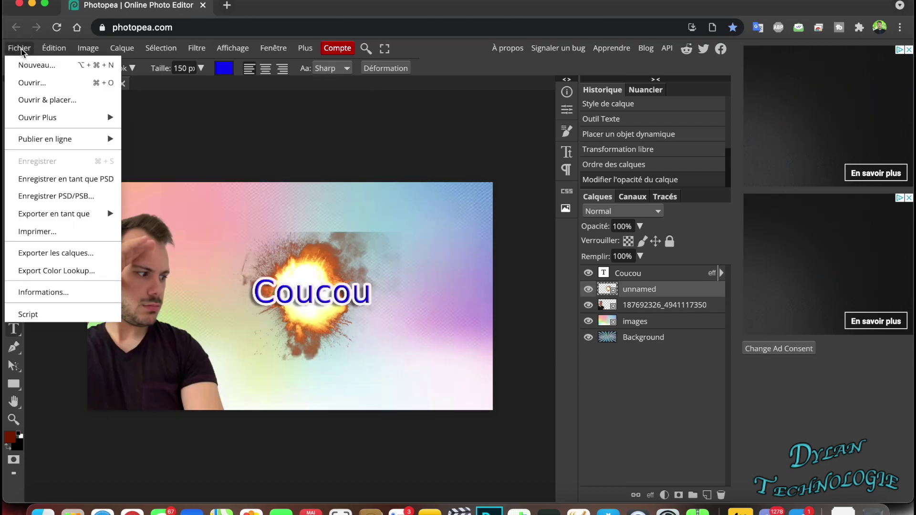
mouse_move(54, 213)
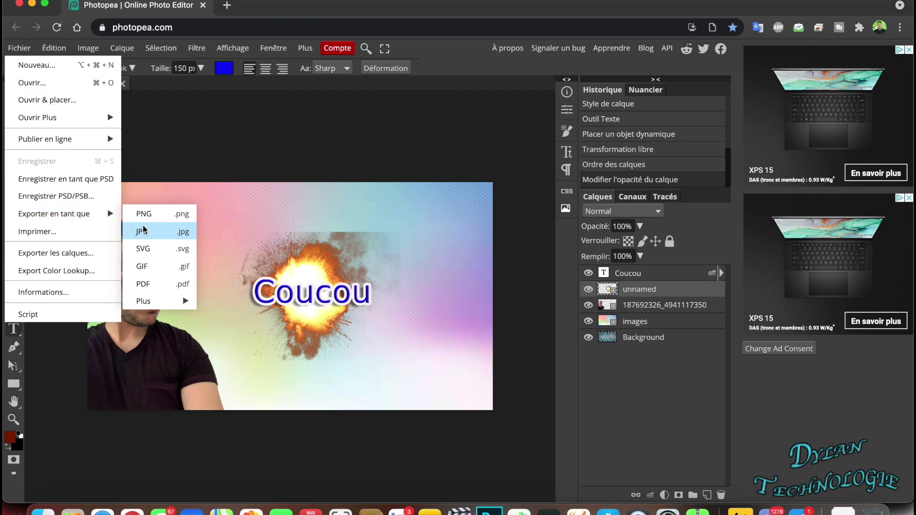
click(156, 232)
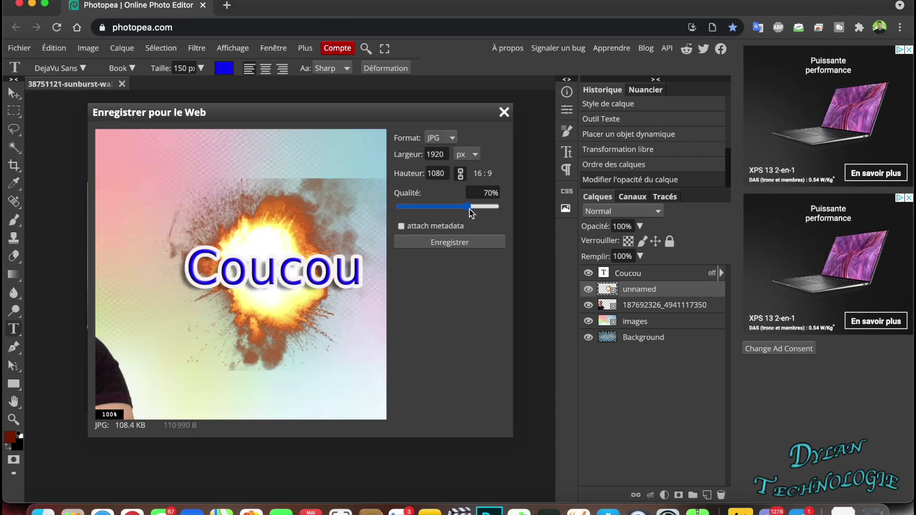
drag(467, 206, 402, 206)
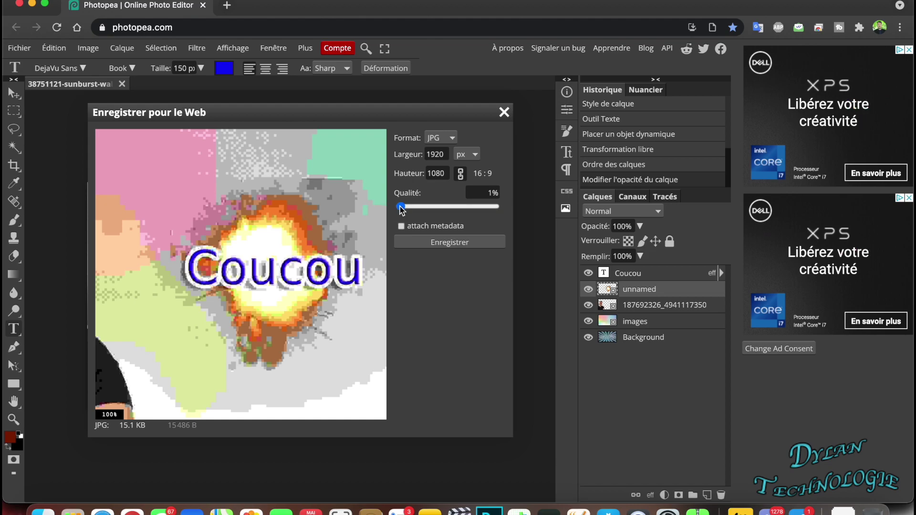
drag(402, 206, 525, 208)
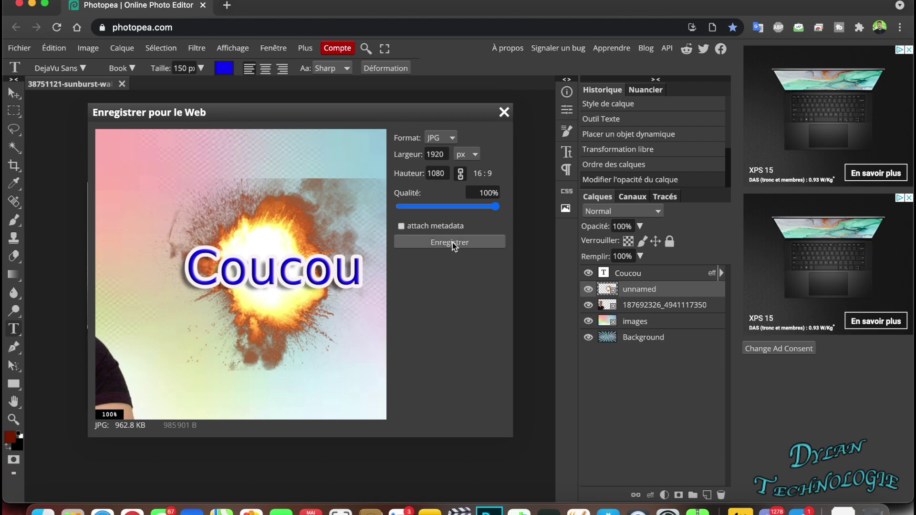
click(504, 113)
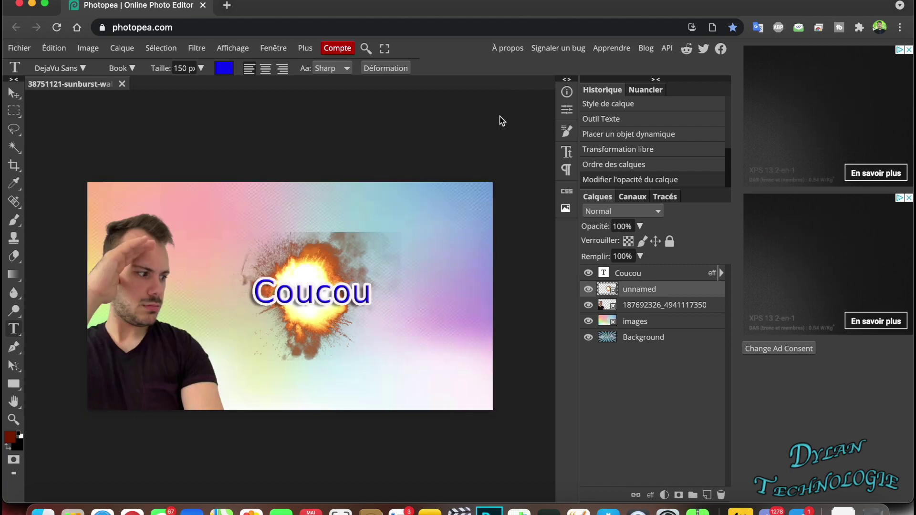
Step: Search Google for 'photopea' in a new tab, skim the results, and return to the editor
click(232, 9)
text(pho)
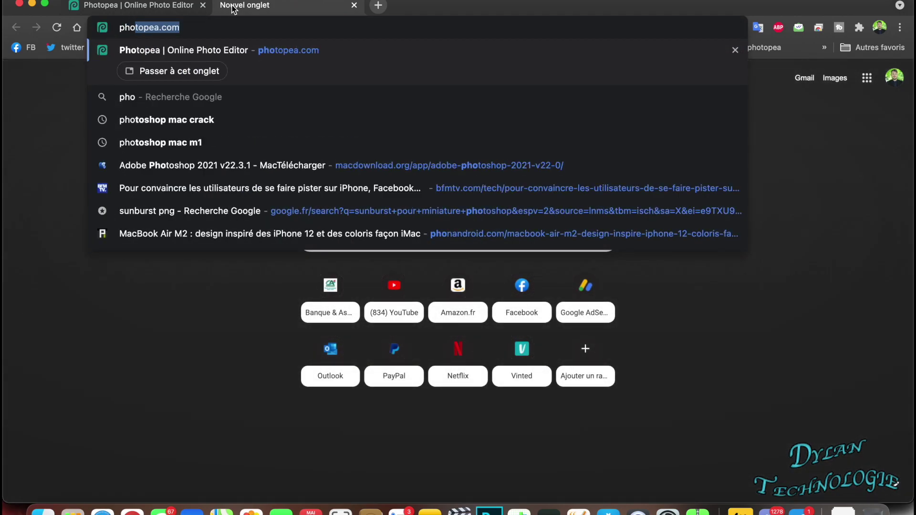
text(top)
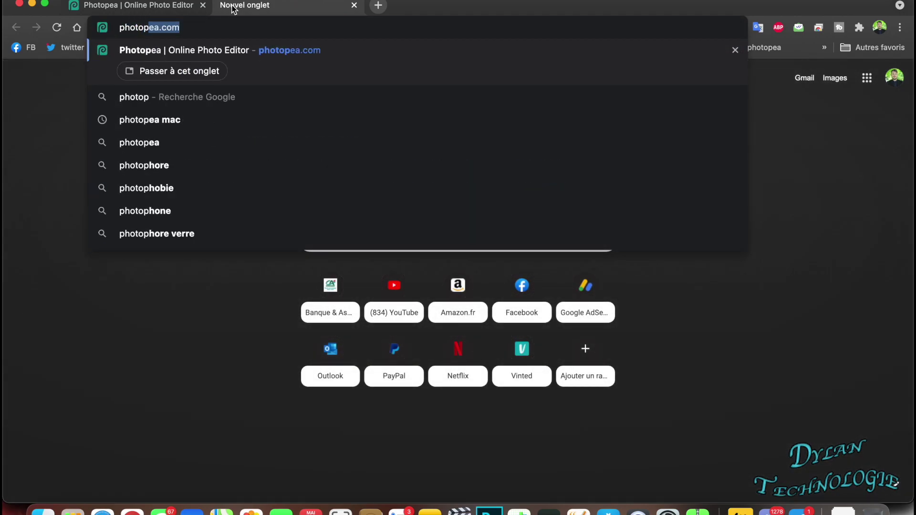
text(ea)
key(Return)
click(231, 8)
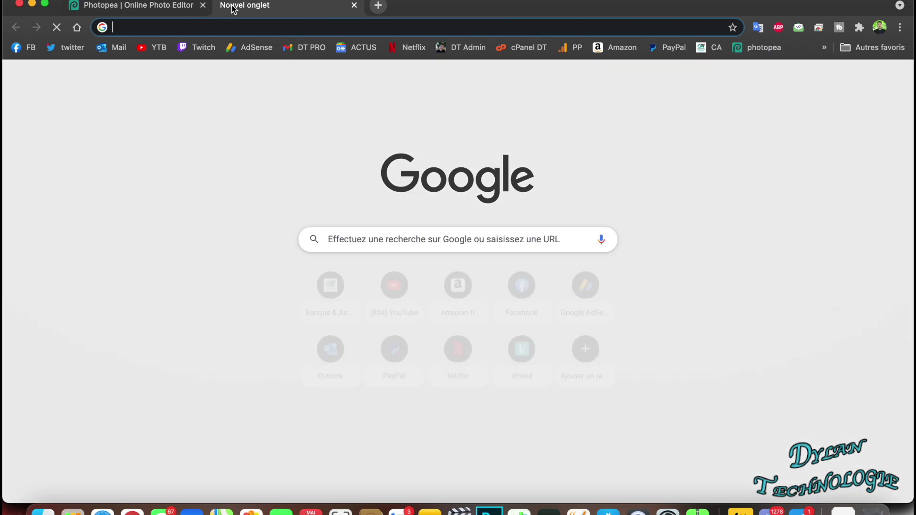
text(photop)
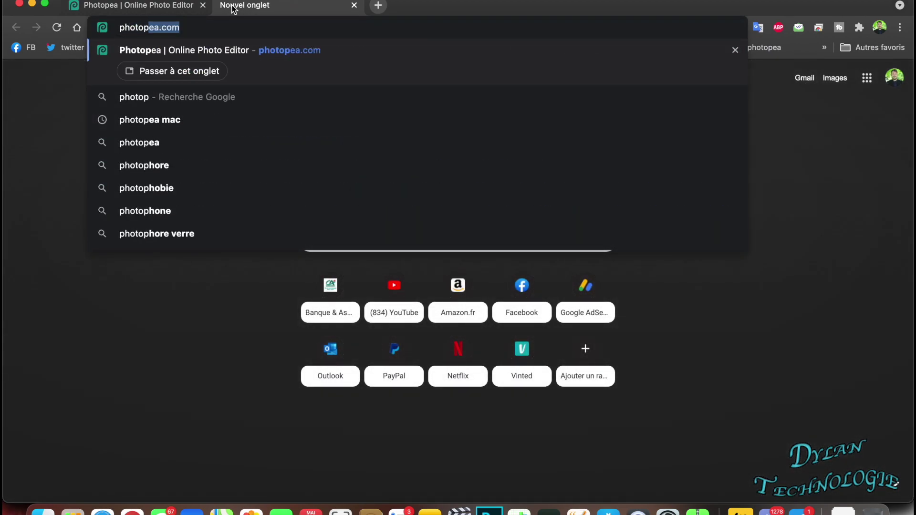
text(ea)
key(Return)
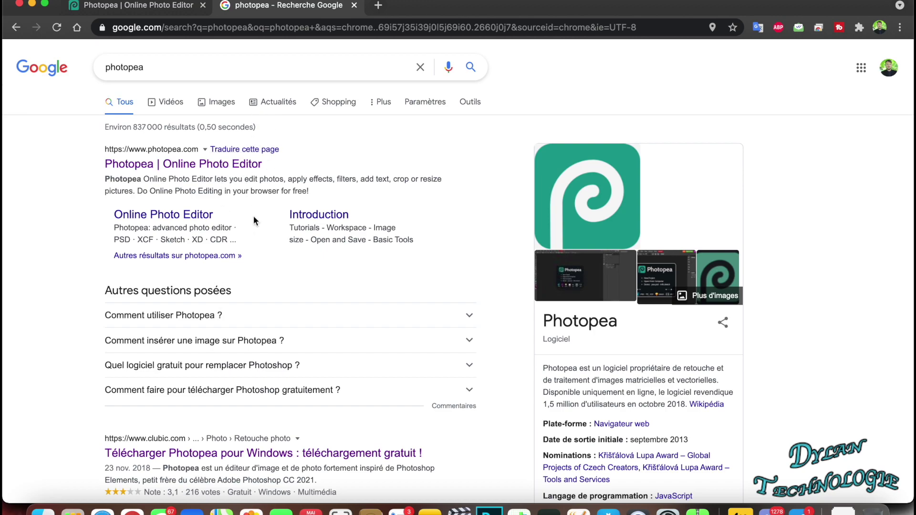
scroll(298, 375, down, 2)
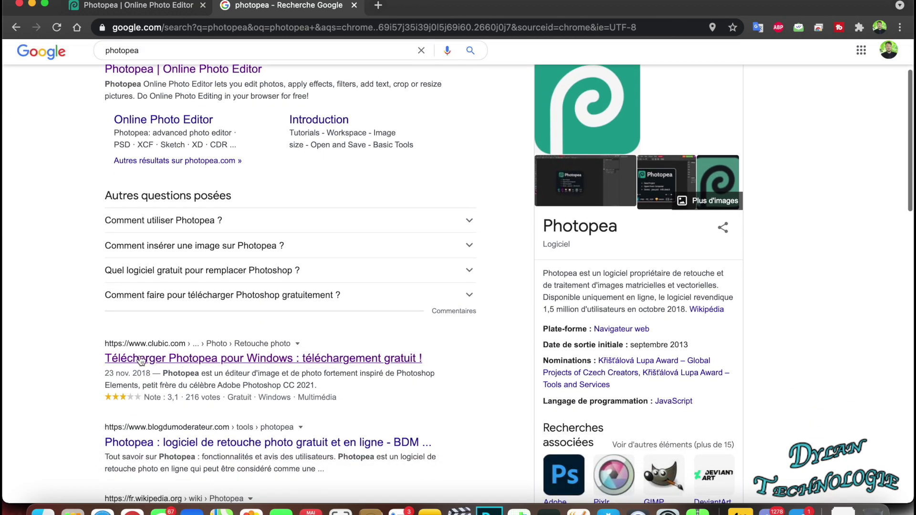
scroll(445, 248, up, 2)
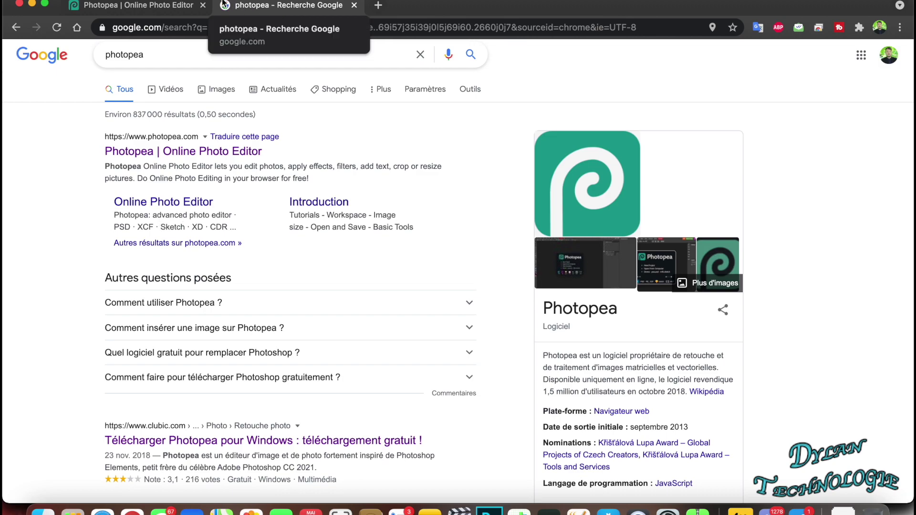
click(171, 8)
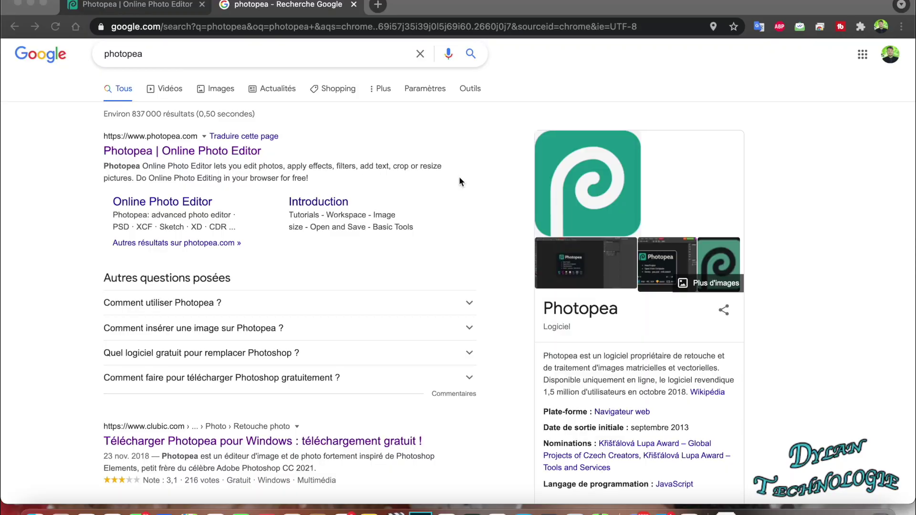
click(105, 5)
scroll(471, 177, down, 3)
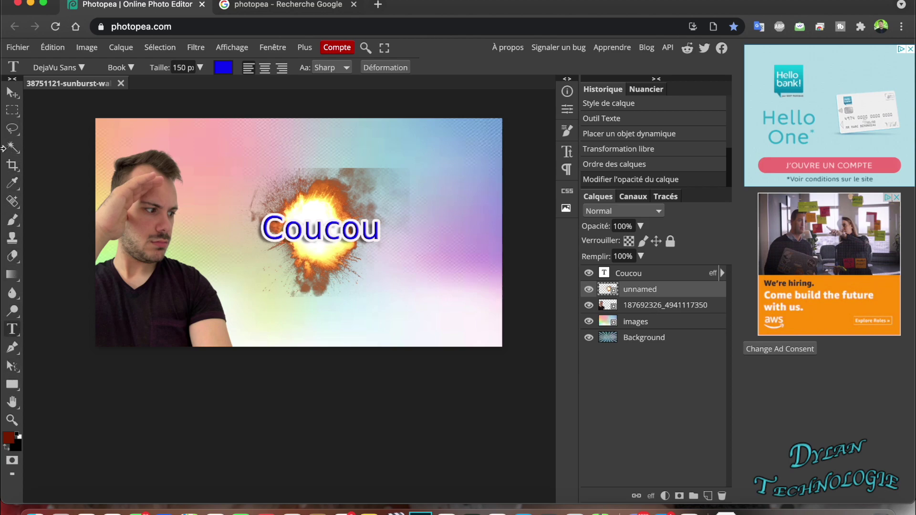
click(19, 46)
mouse_move(305, 47)
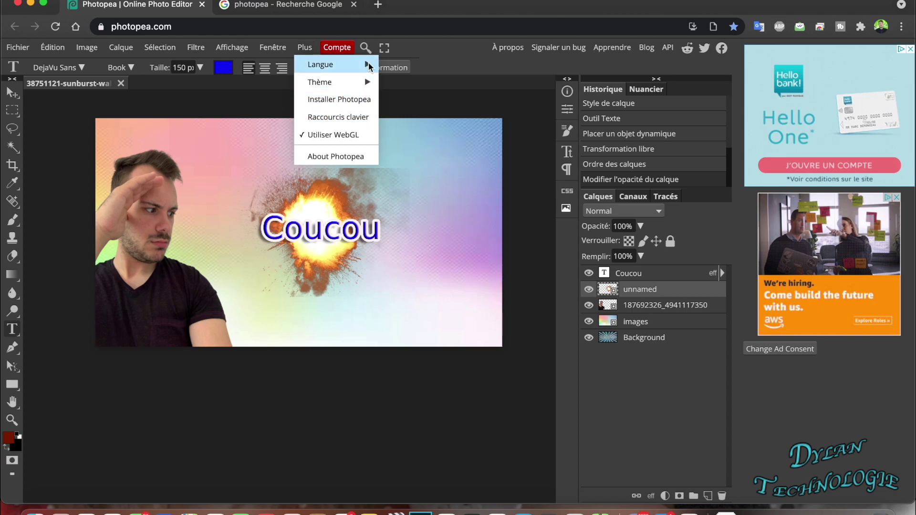
click(365, 65)
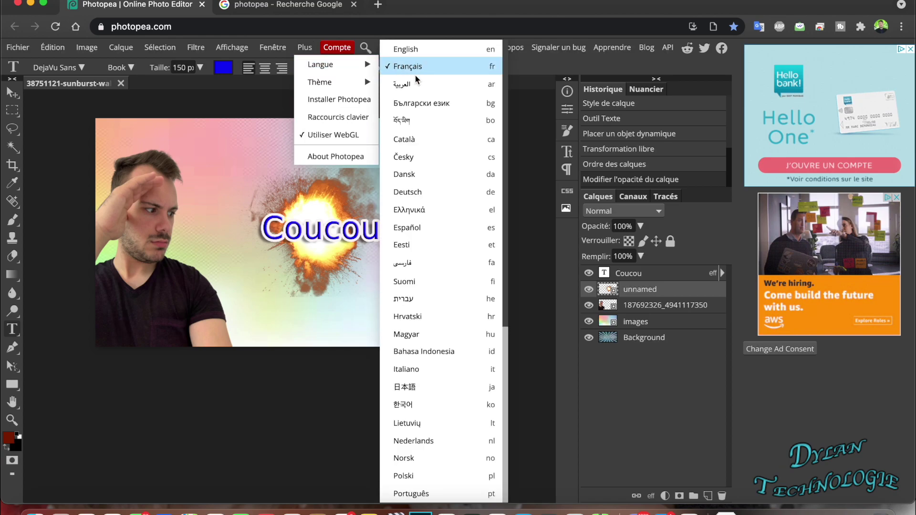
mouse_move(336, 82)
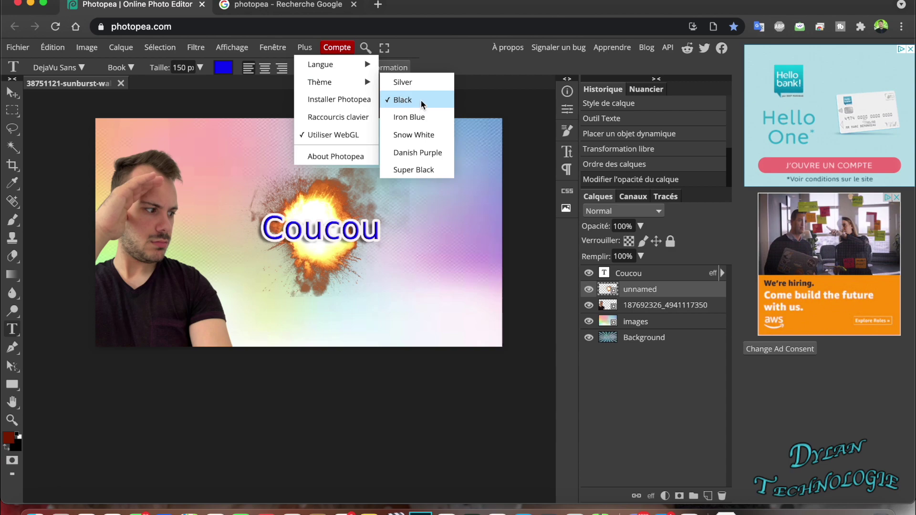
click(421, 85)
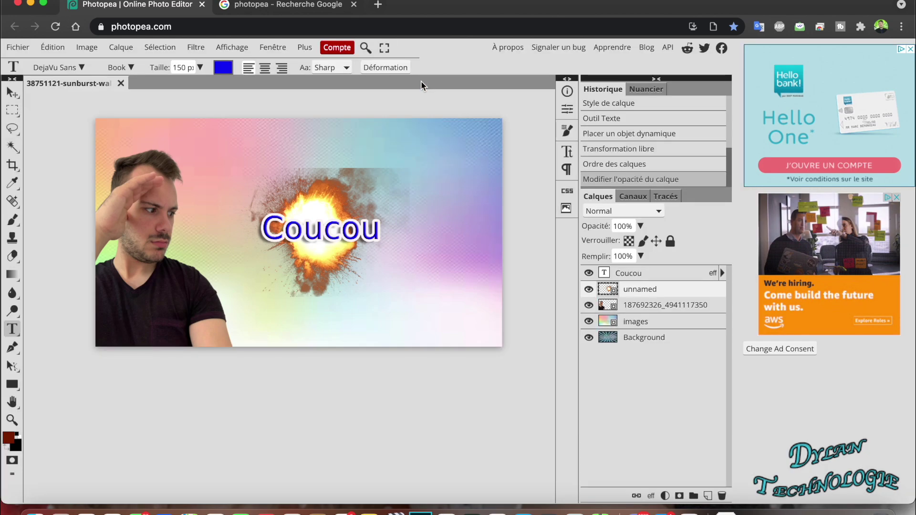
click(342, 65)
click(337, 47)
mouse_move(320, 82)
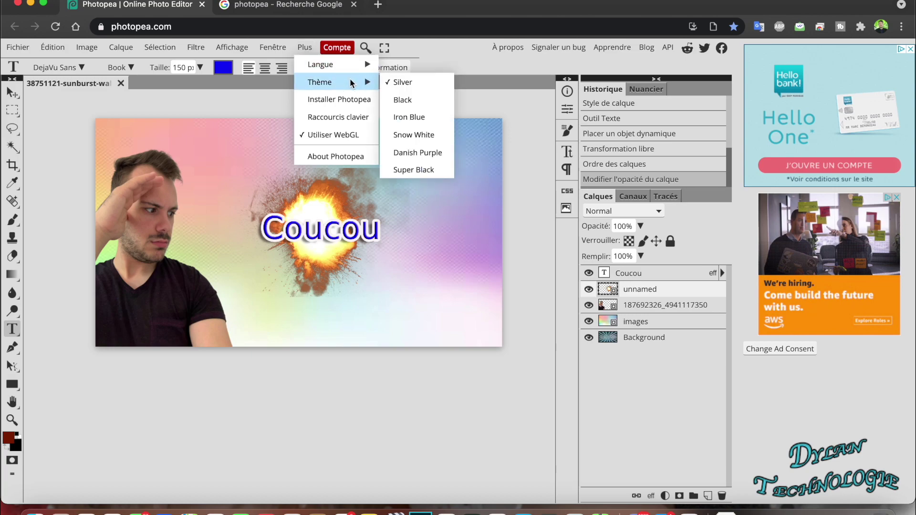
click(403, 99)
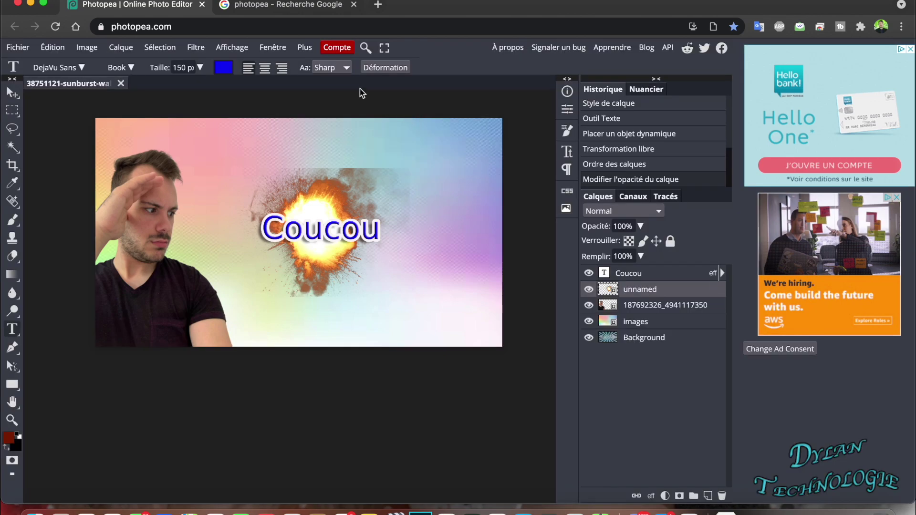
click(308, 52)
mouse_move(320, 82)
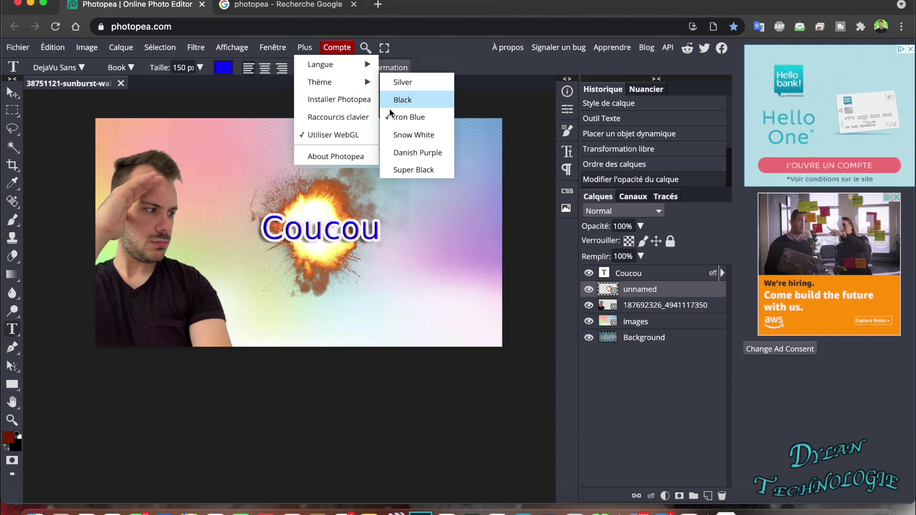
click(428, 135)
click(307, 51)
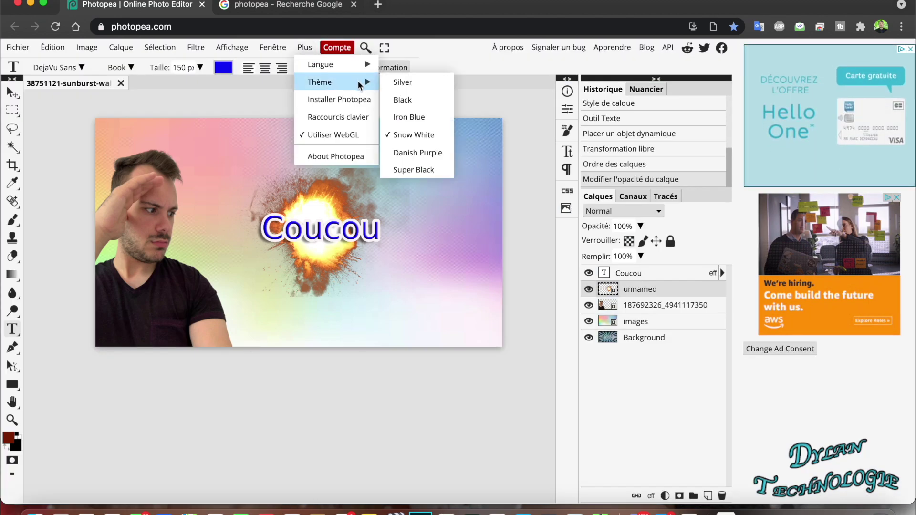
click(434, 170)
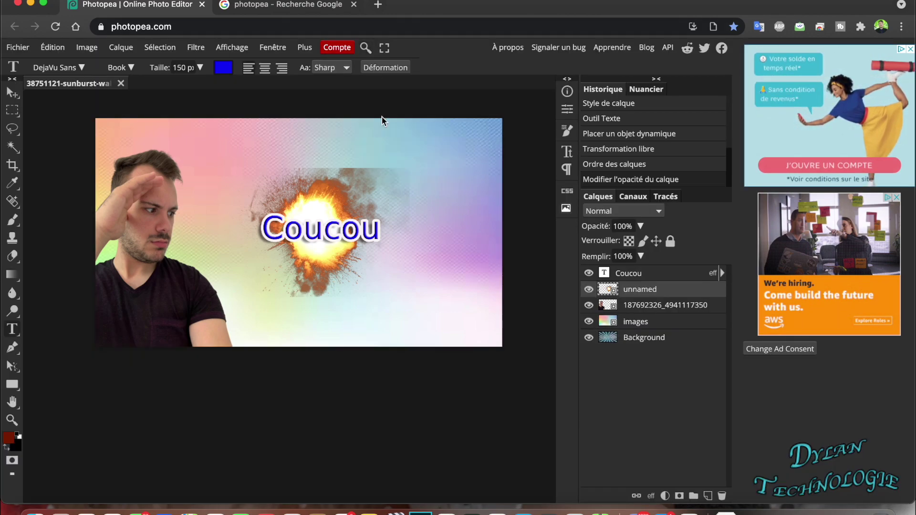
click(305, 48)
mouse_move(320, 81)
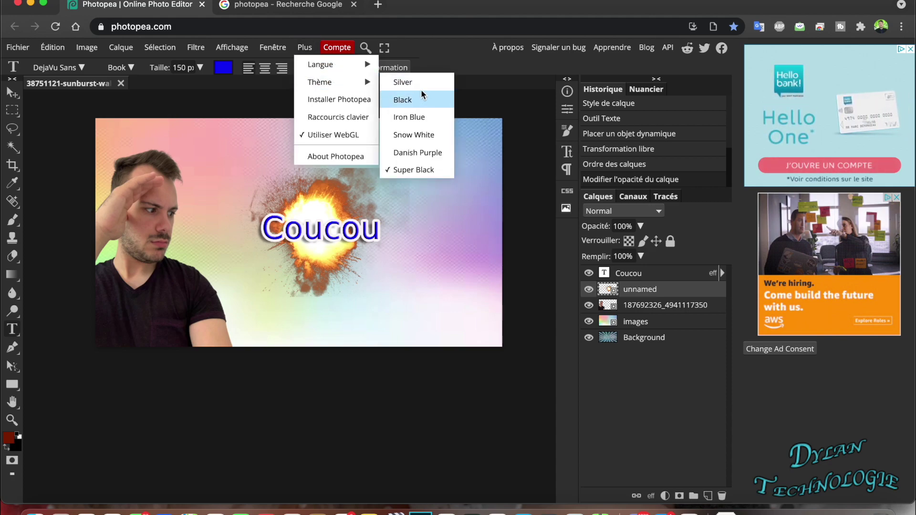
click(422, 98)
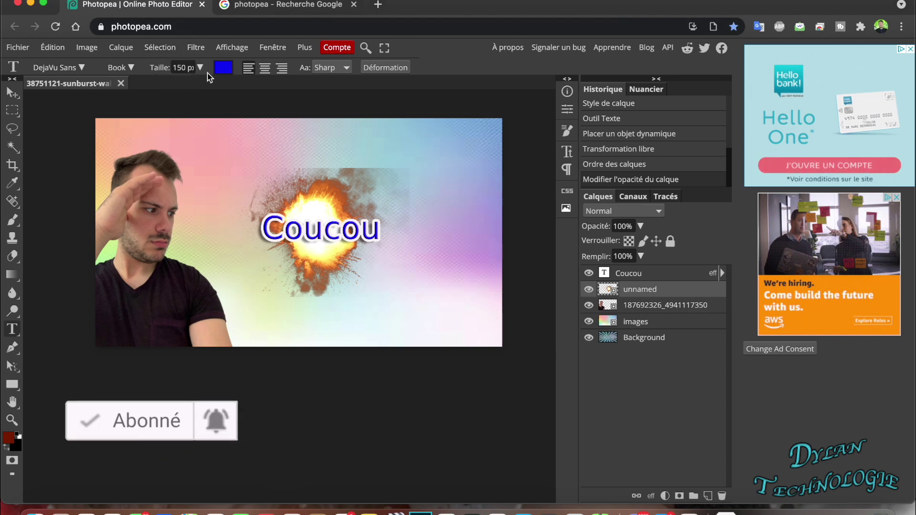
Step: Discard the unsaved thumbnail by leaving the page, then reload photopea.com from Google search
click(190, 67)
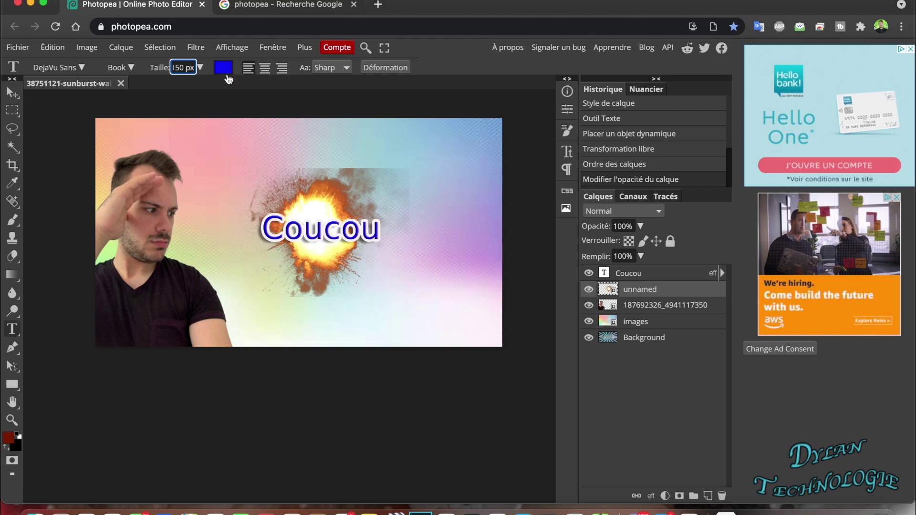
click(202, 5)
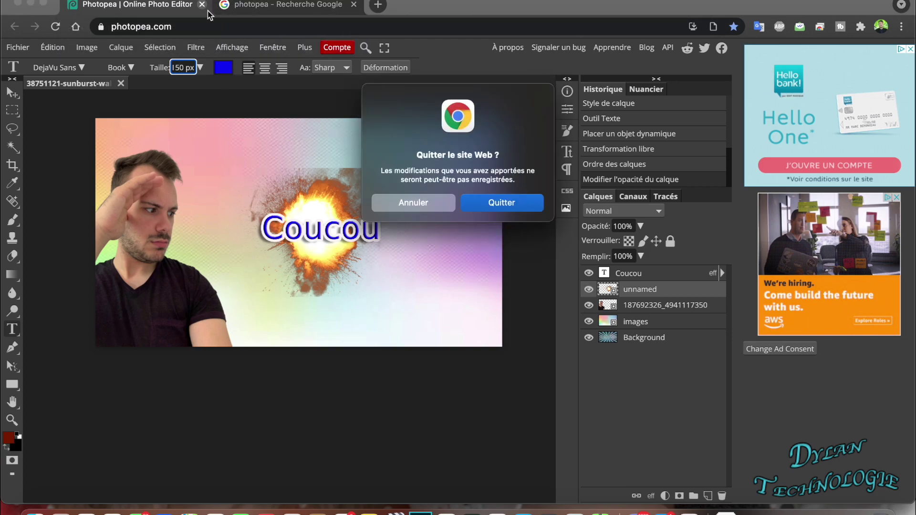
click(517, 202)
click(225, 150)
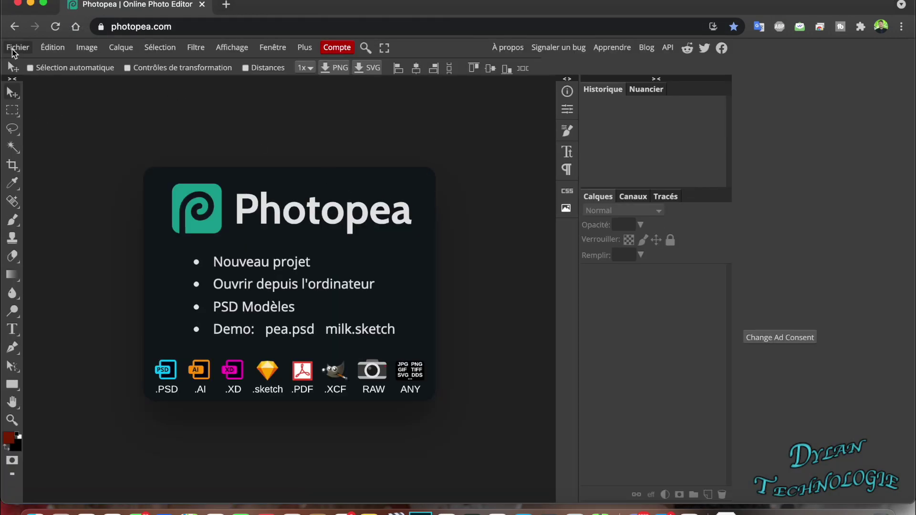
click(18, 47)
Step: Open the pastel gradient images.jpeg from the computer and zoom in on the canvas
click(49, 80)
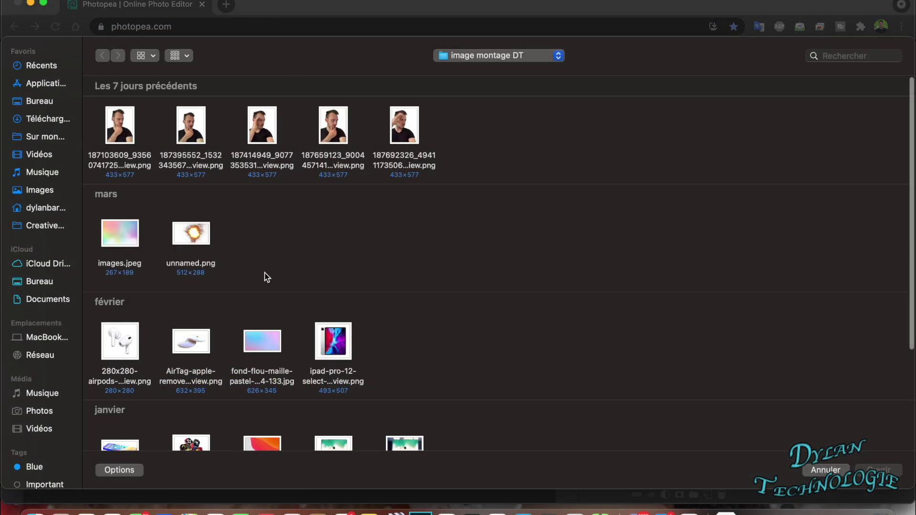
double_click(103, 234)
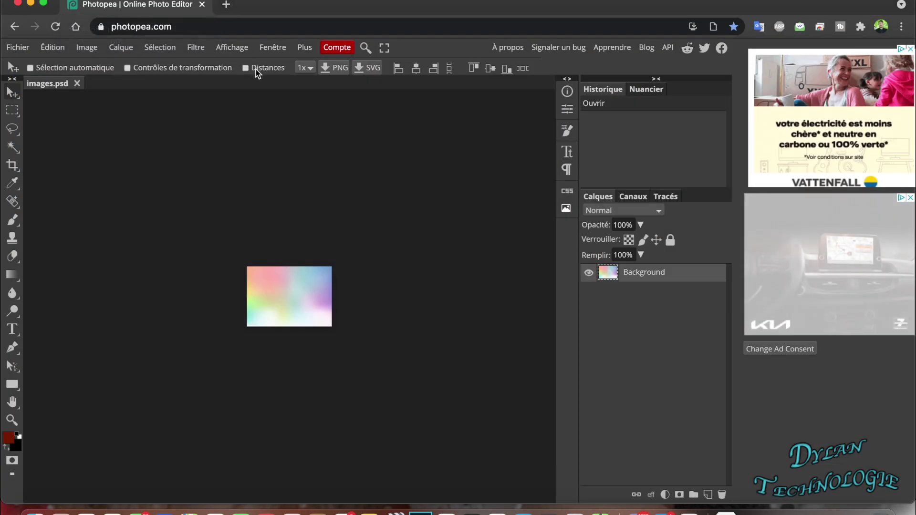
key(super+plus)
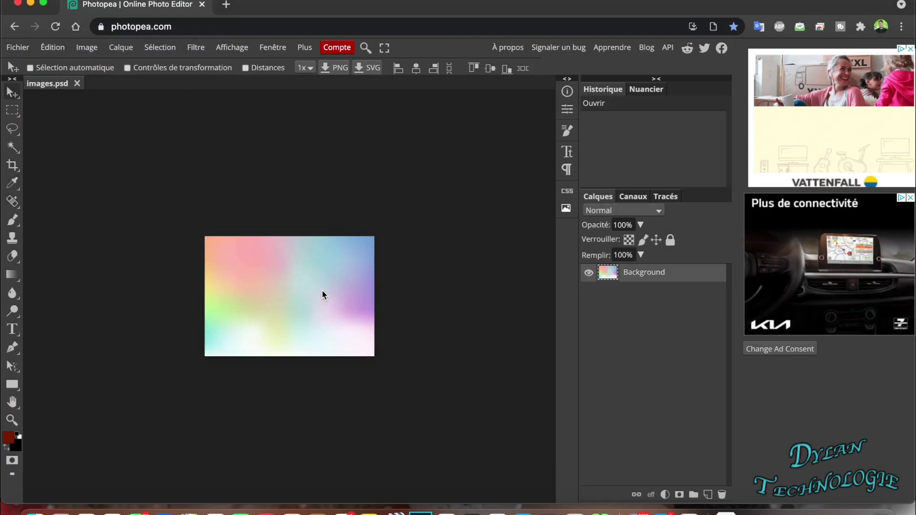
key(t)
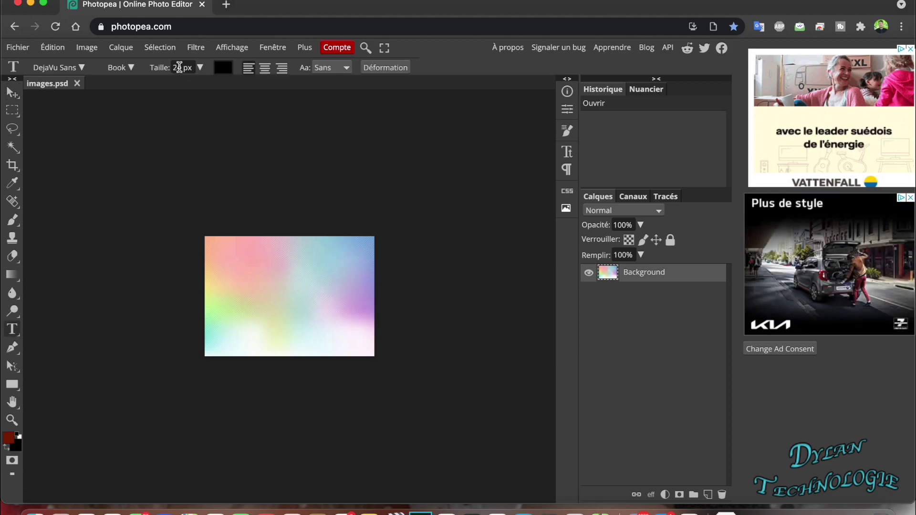